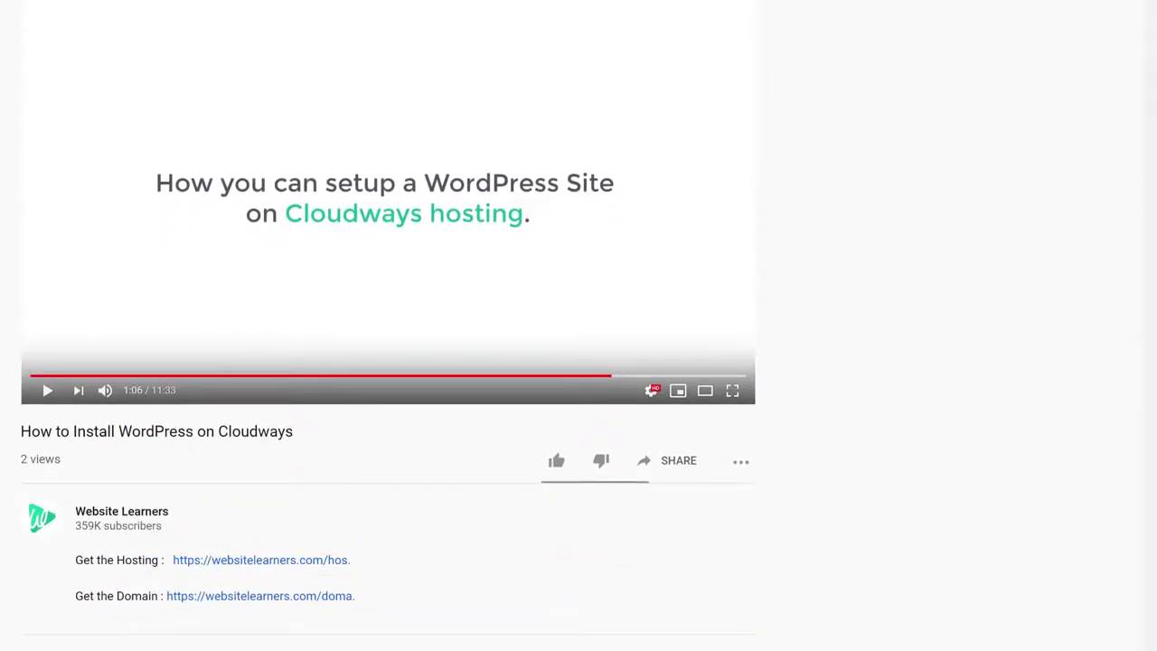
Step: From the hosting link, sign up for a Cloudways free trial with first name, last name, e-mail and password
{"action": "left_click", "coordinate": [249, 562]}
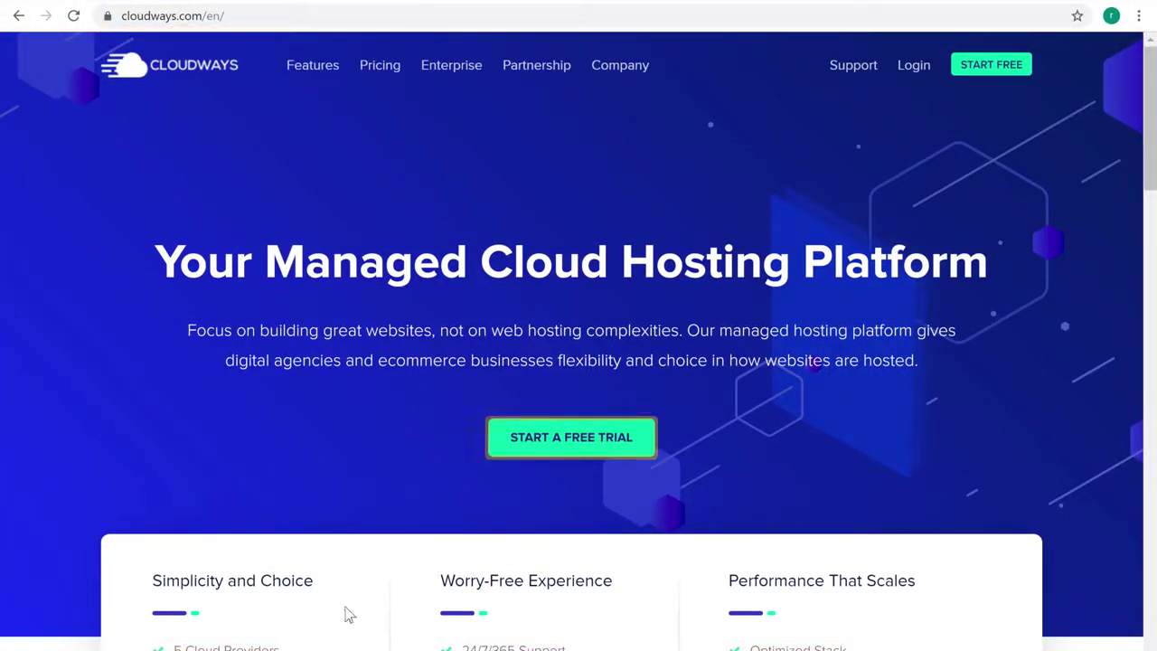
{"action": "left_click", "coordinate": [582, 443]}
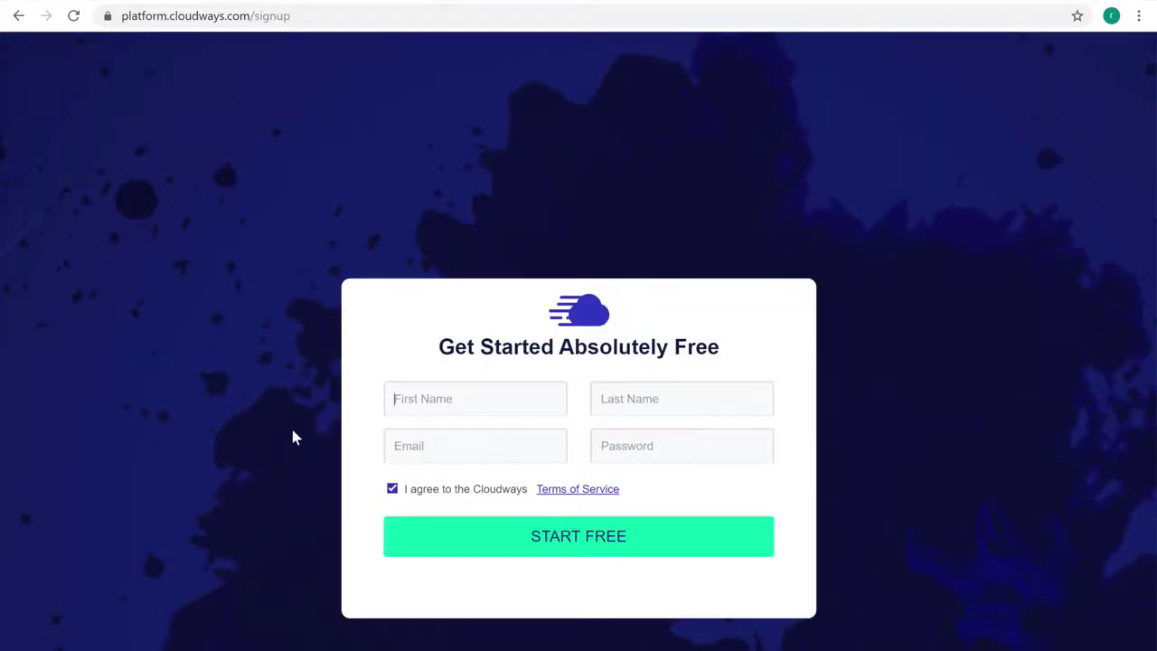
{"action": "key", "text": "Tab"}
{"action": "key", "text": "Tab"}
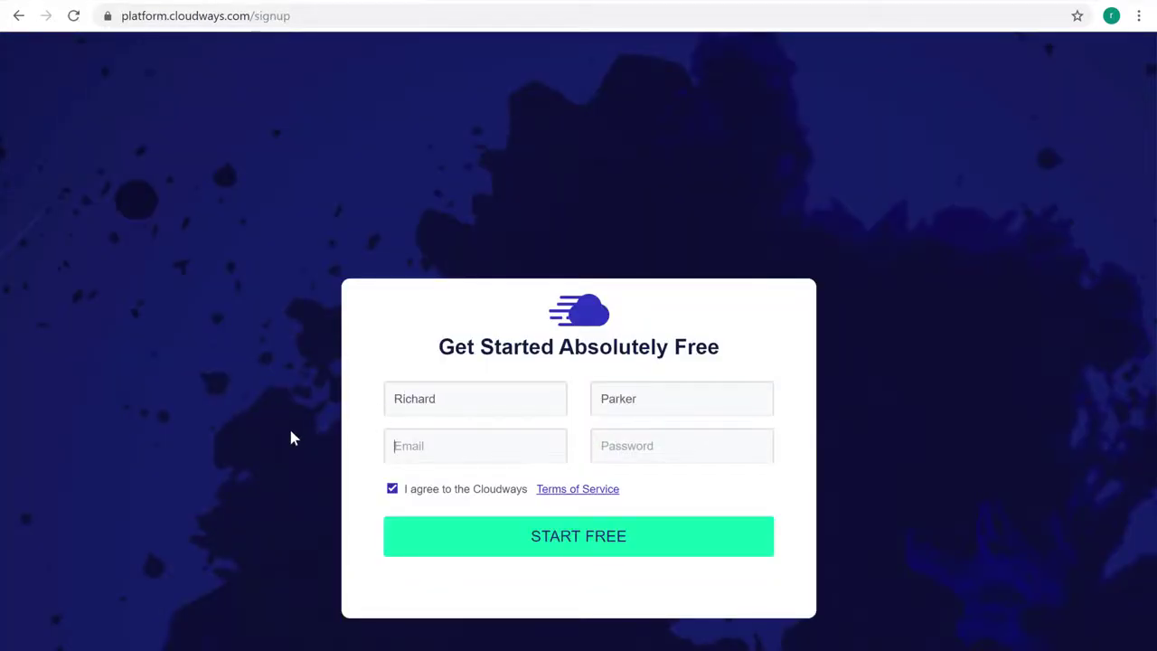
{"action": "key", "text": "Tab"}
{"action": "type", "text": "********"}
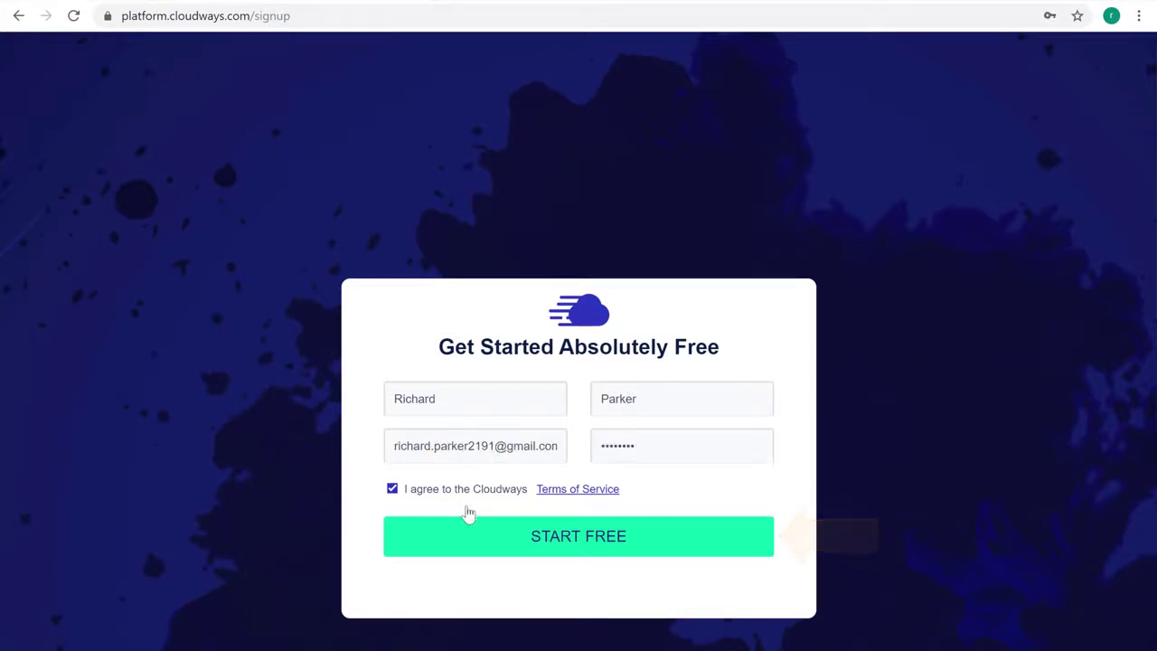
{"action": "left_click", "coordinate": [563, 553]}
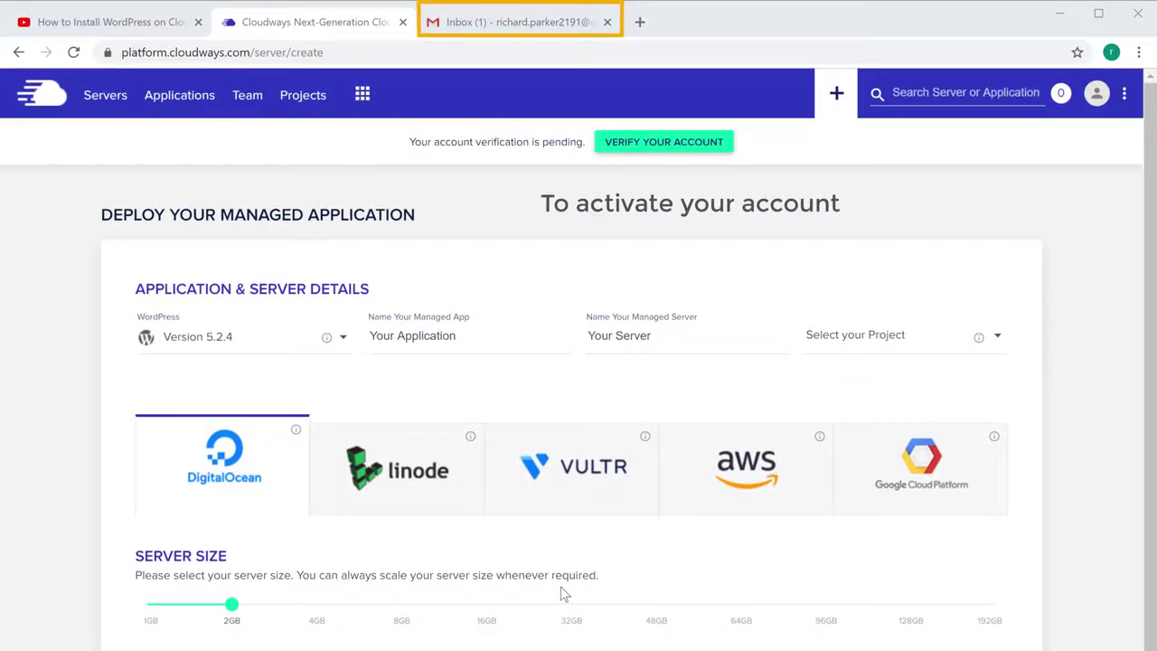
Step: Open the Cloudways Team email in Gmail and activate the new account
{"action": "left_click", "coordinate": [523, 30]}
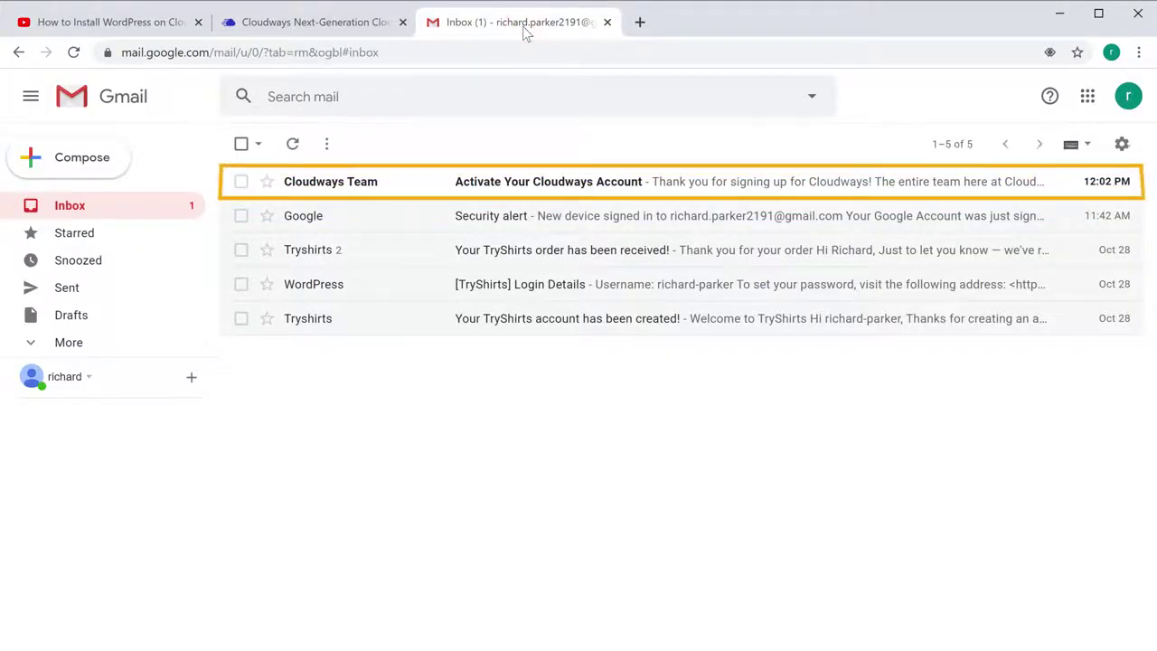
{"action": "left_click", "coordinate": [314, 190]}
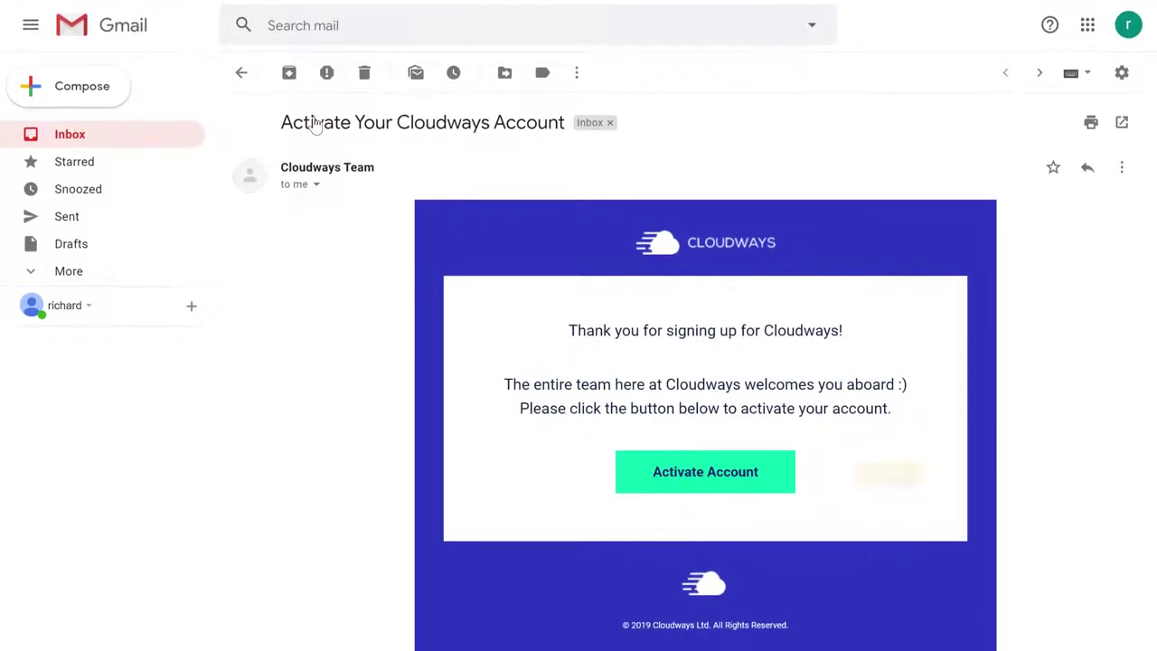
{"action": "left_click", "coordinate": [688, 485]}
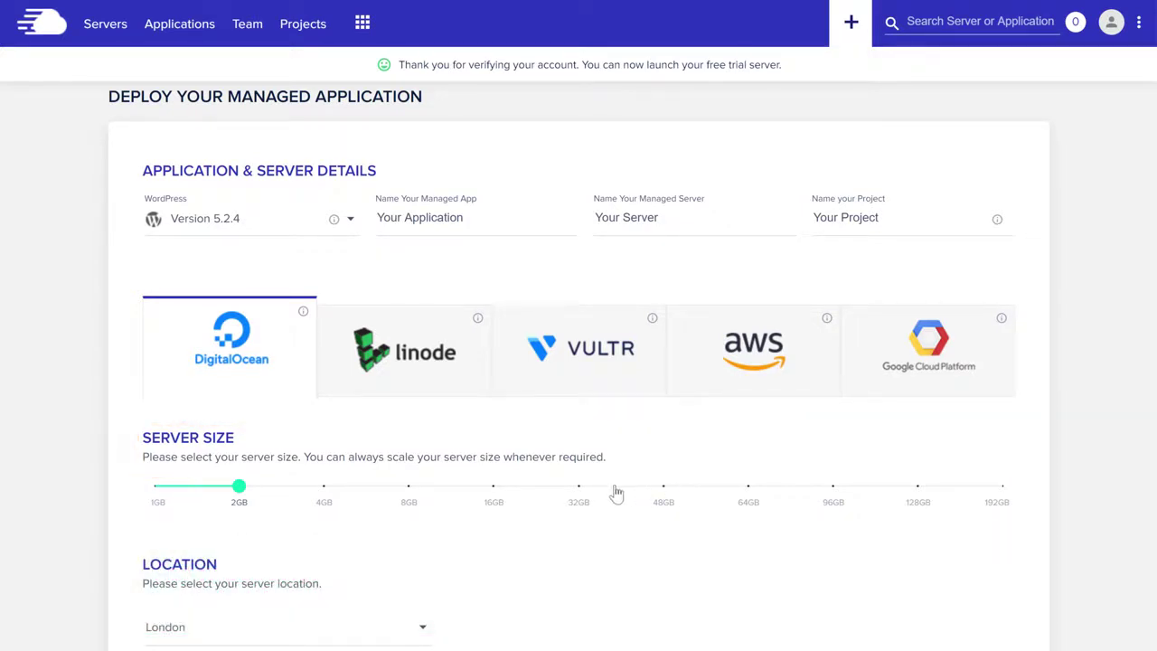
Step: Launch a 1GB DigitalOcean WordPress server located in New York
{"action": "left_click", "coordinate": [157, 505]}
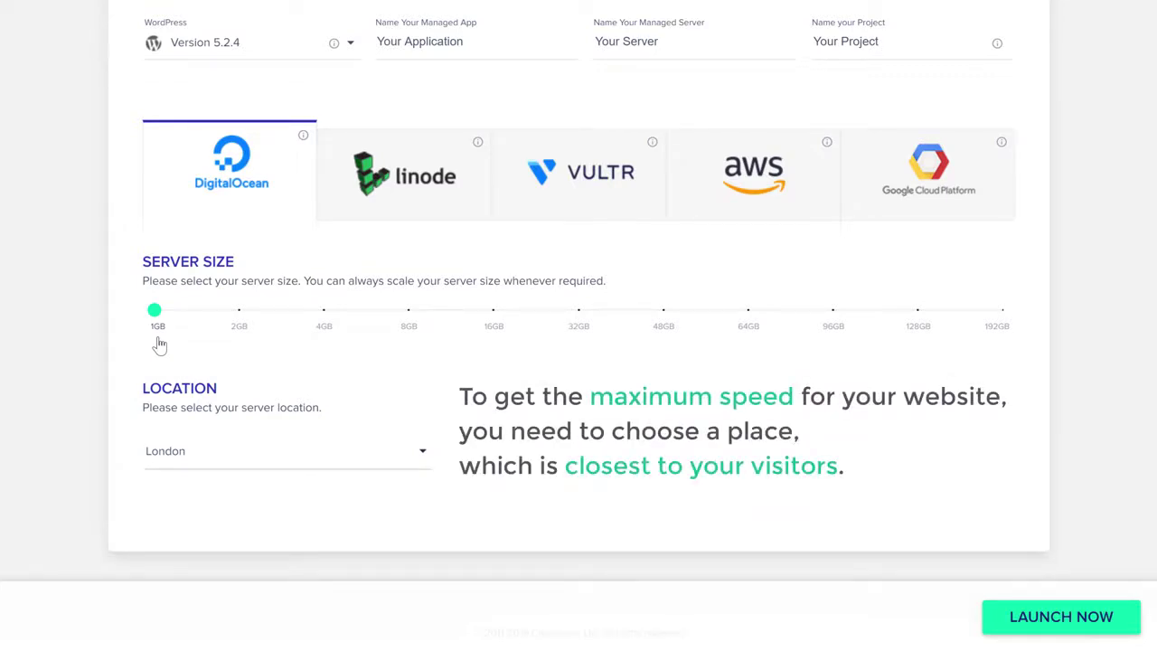
{"action": "left_click", "coordinate": [164, 467]}
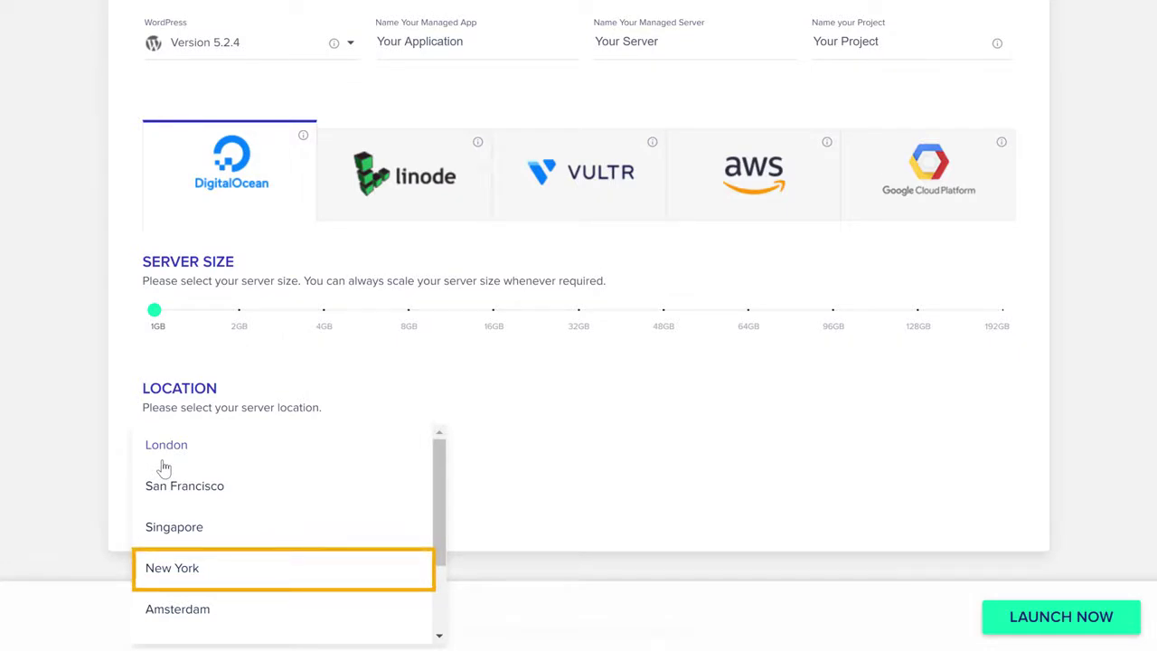
{"action": "left_click", "coordinate": [168, 583]}
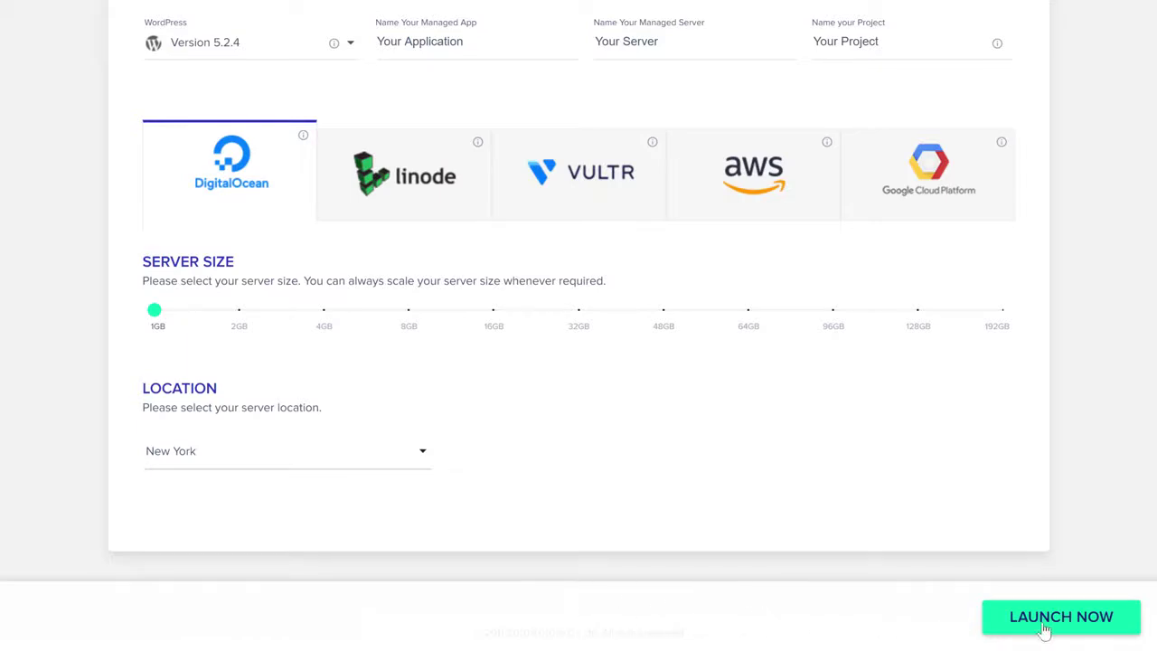
{"action": "left_click", "coordinate": [1044, 624]}
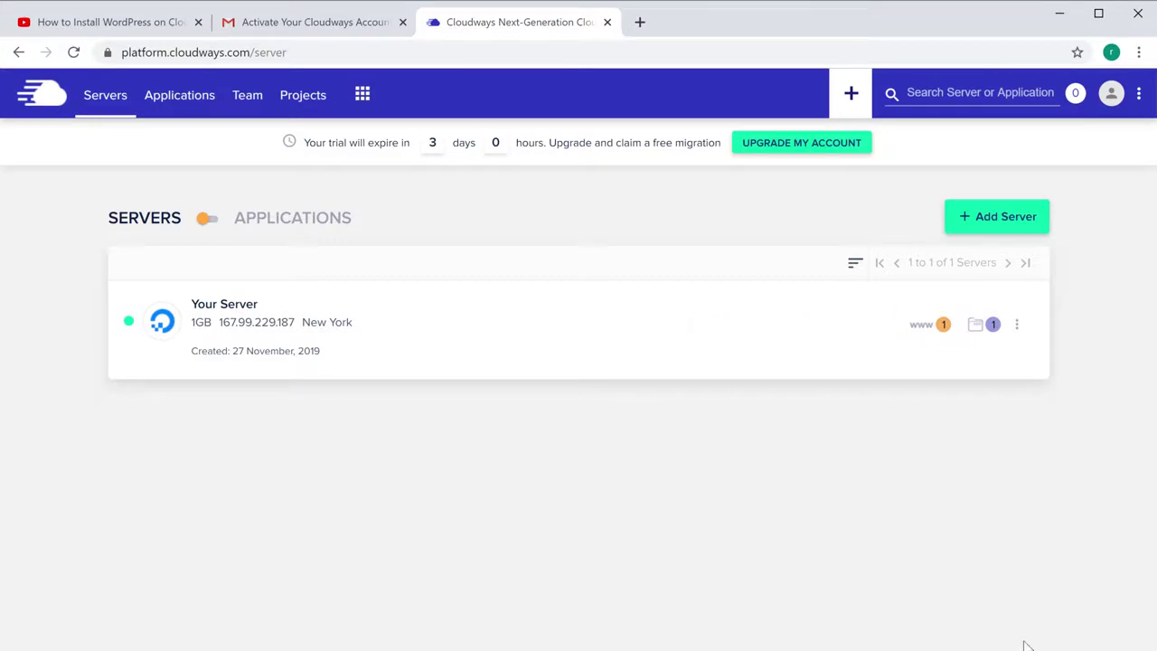
Step: Open Your Application's access details and visit its live cloudwaysapps.com site
{"action": "left_click", "coordinate": [944, 325]}
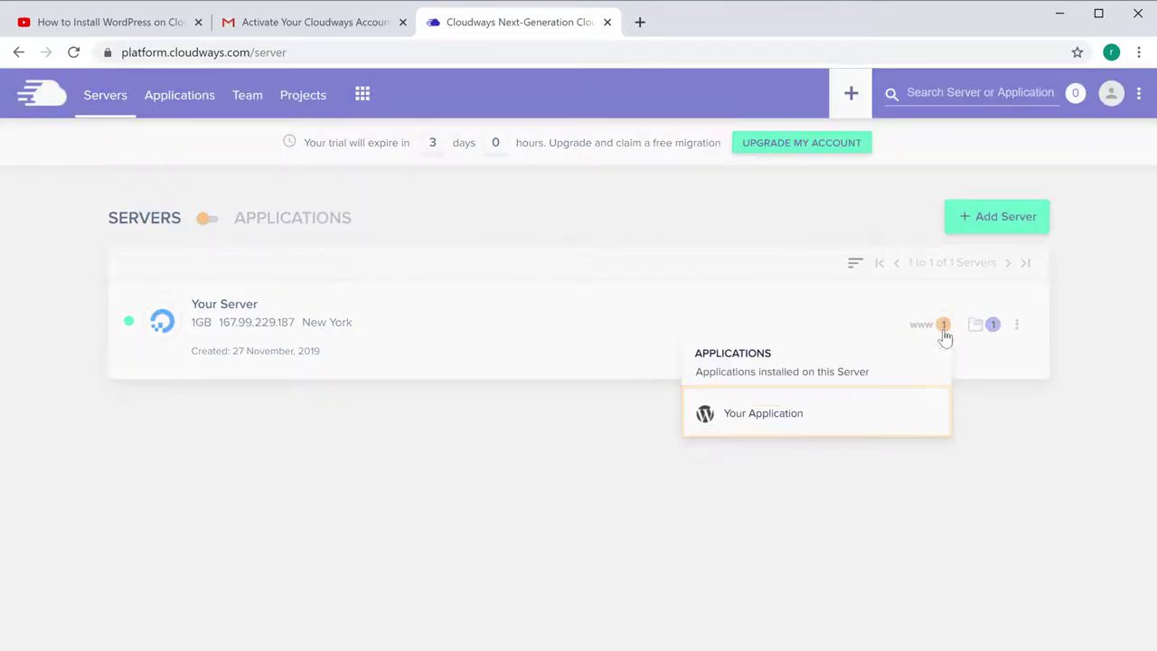
{"action": "left_click", "coordinate": [762, 417]}
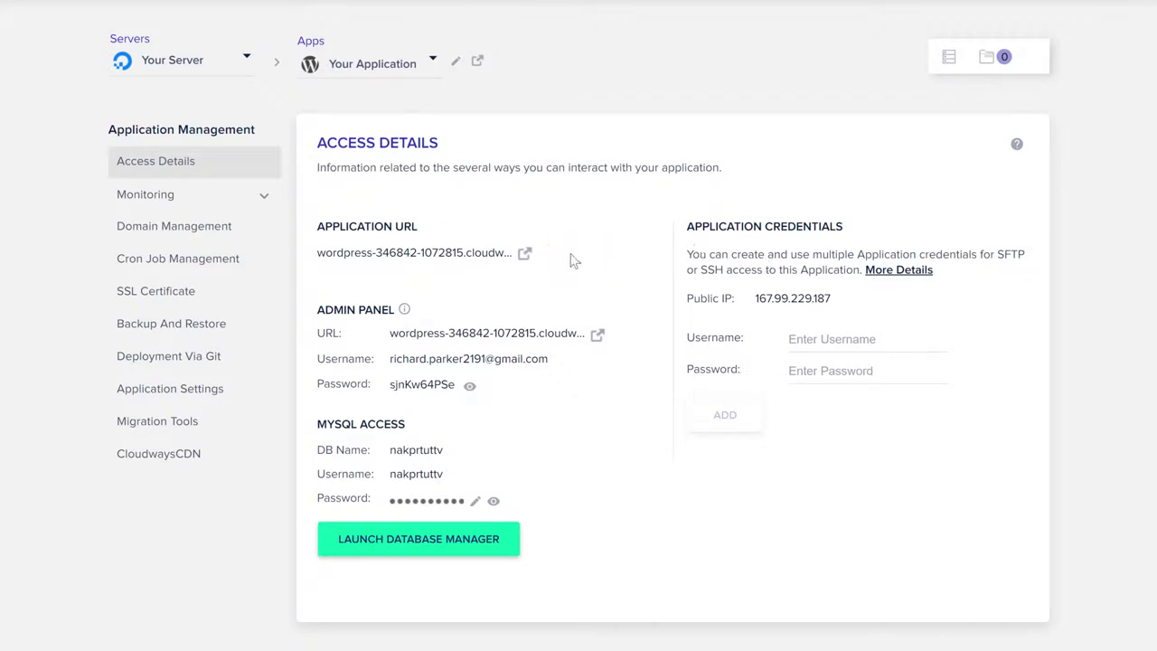
{"action": "left_click", "coordinate": [525, 255]}
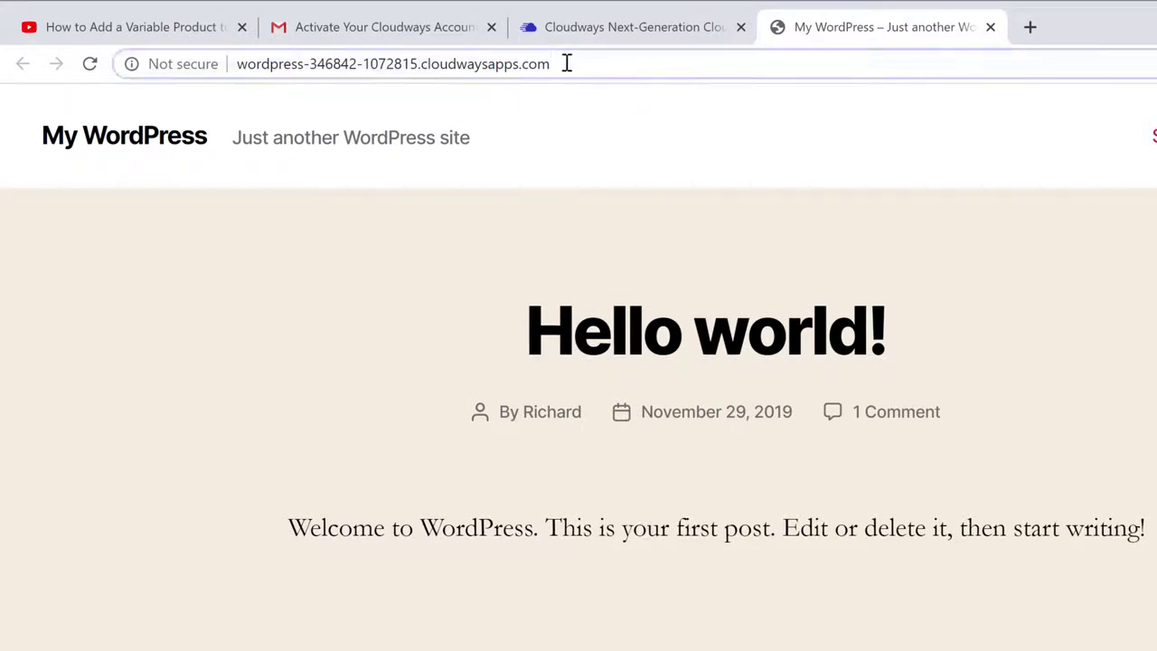
Step: Go to the site's /login page
{"action": "key", "text": "ctrl+l"}
{"action": "key", "text": "End"}
{"action": "type", "text": "/login"}
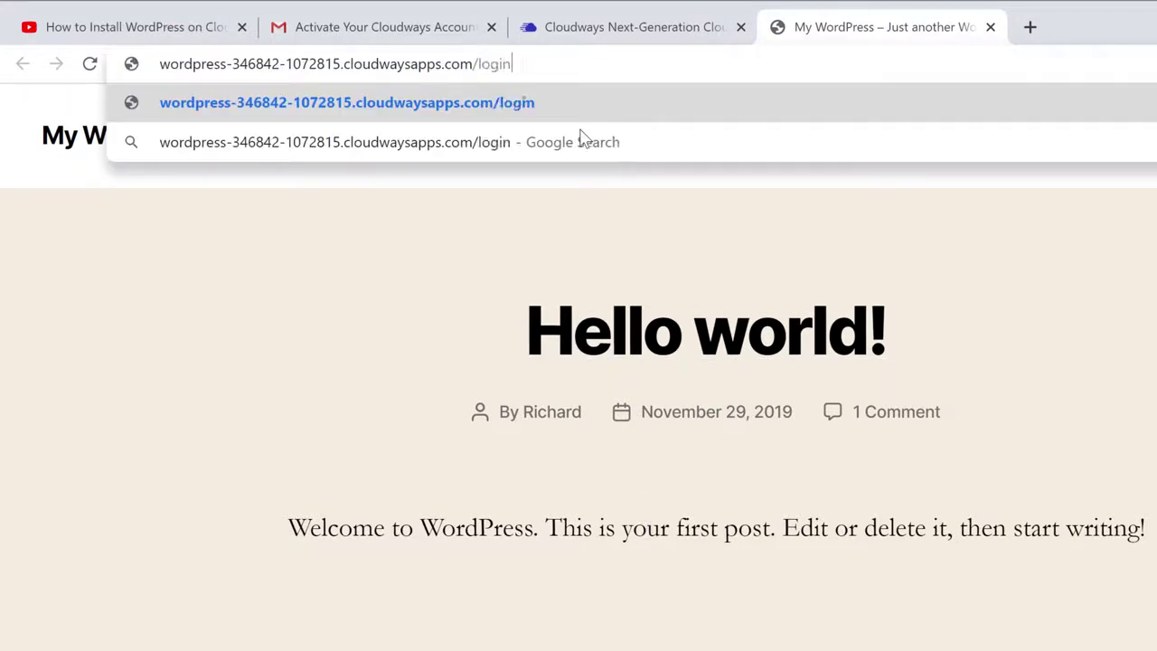
{"action": "key", "text": "Return"}
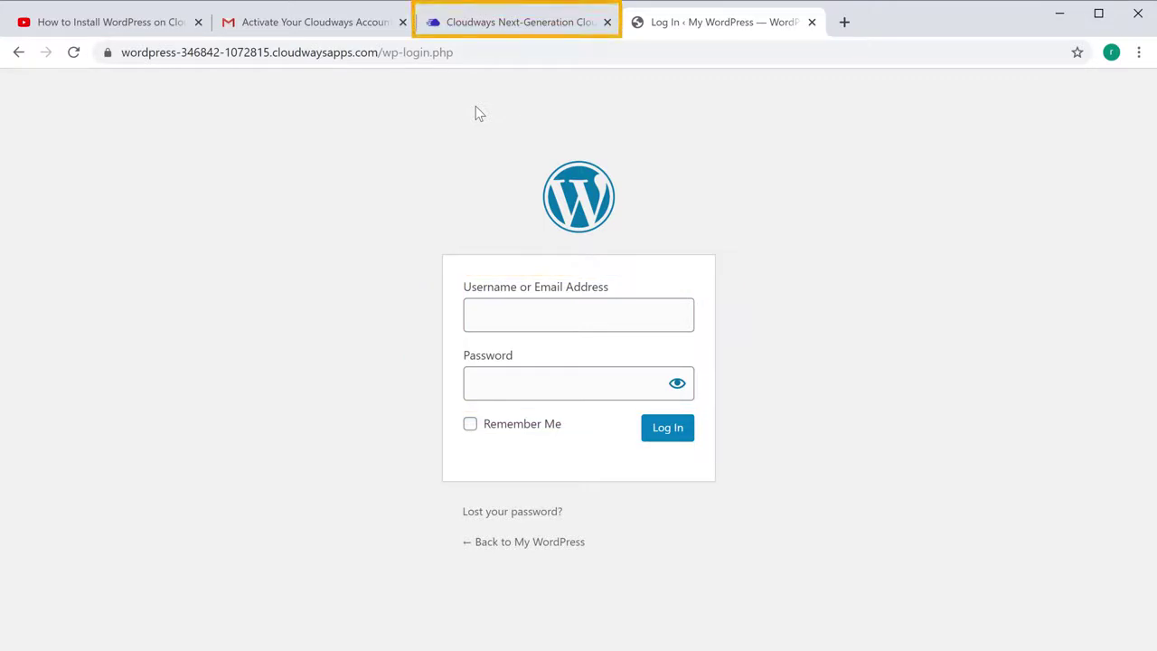
Step: Log in with the admin username and password copied from Cloudways Access Details
{"action": "left_click", "coordinate": [488, 29]}
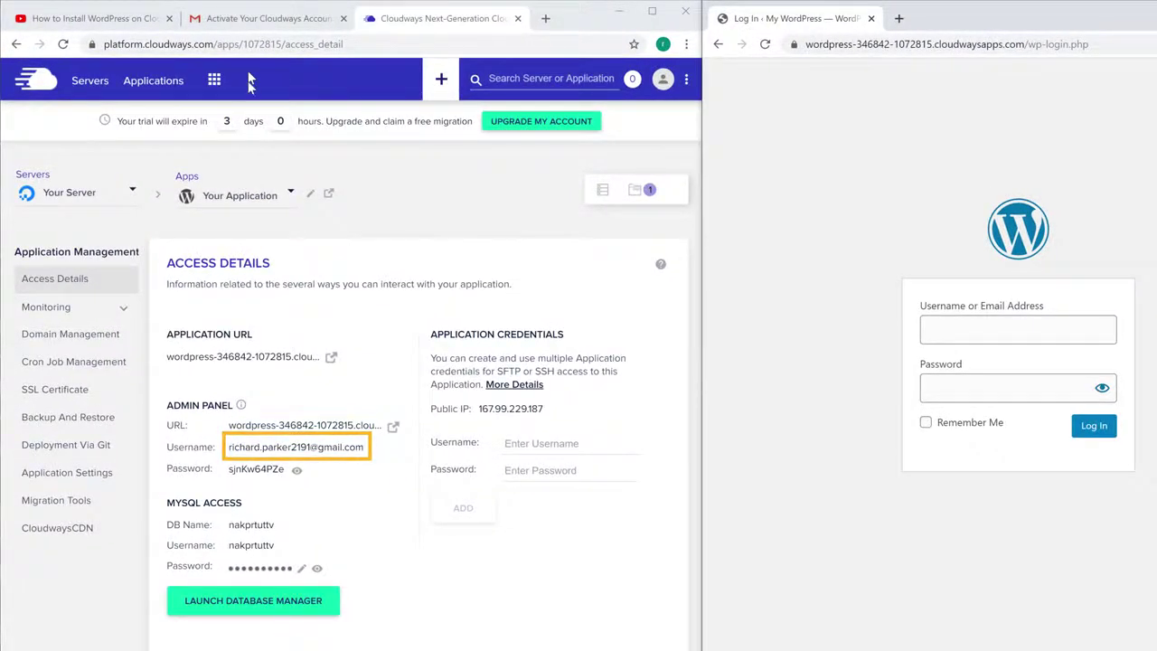
{"action": "left_click", "coordinate": [269, 452]}
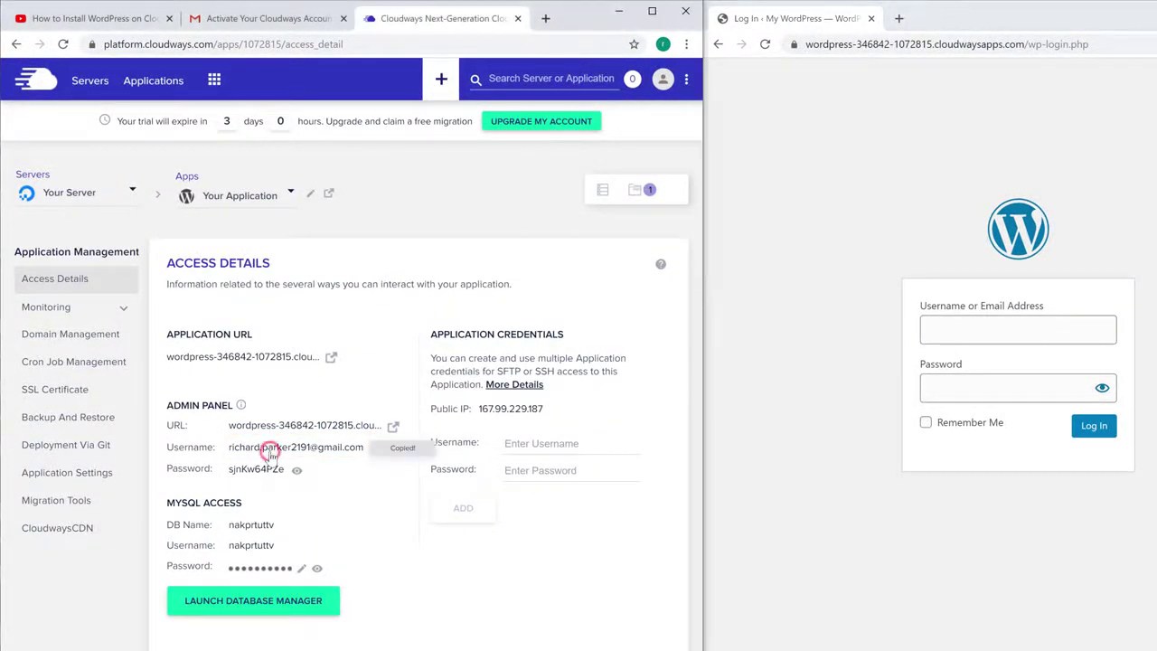
{"action": "left_click", "coordinate": [945, 330]}
{"action": "right_click", "coordinate": [946, 331]}
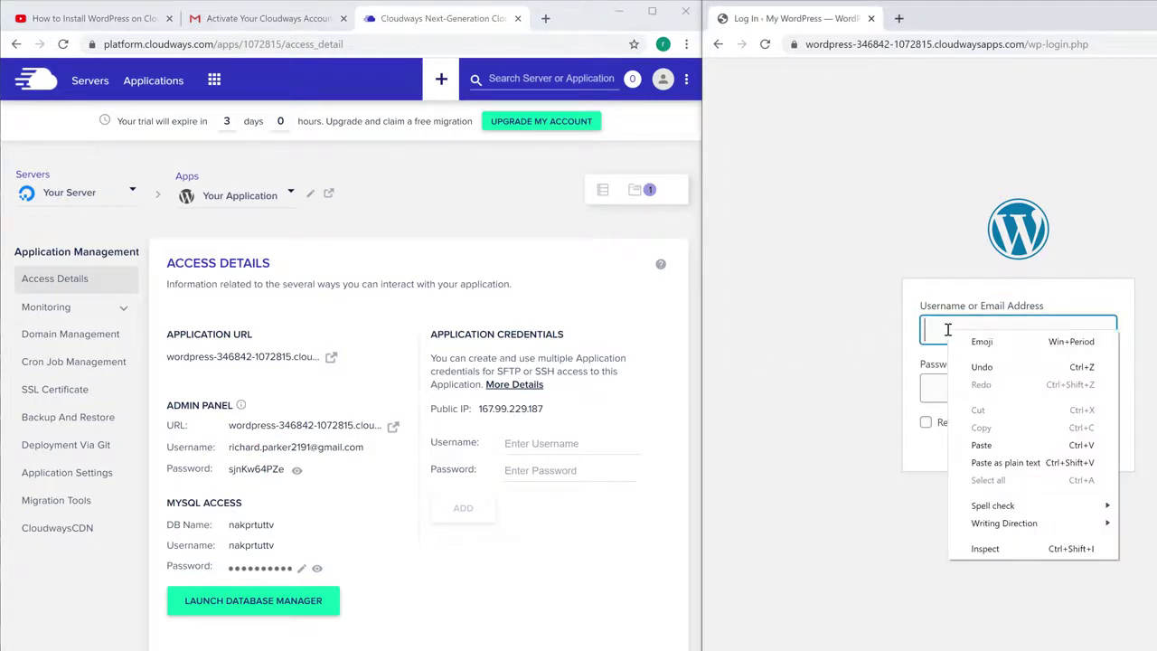
{"action": "left_click", "coordinate": [982, 444]}
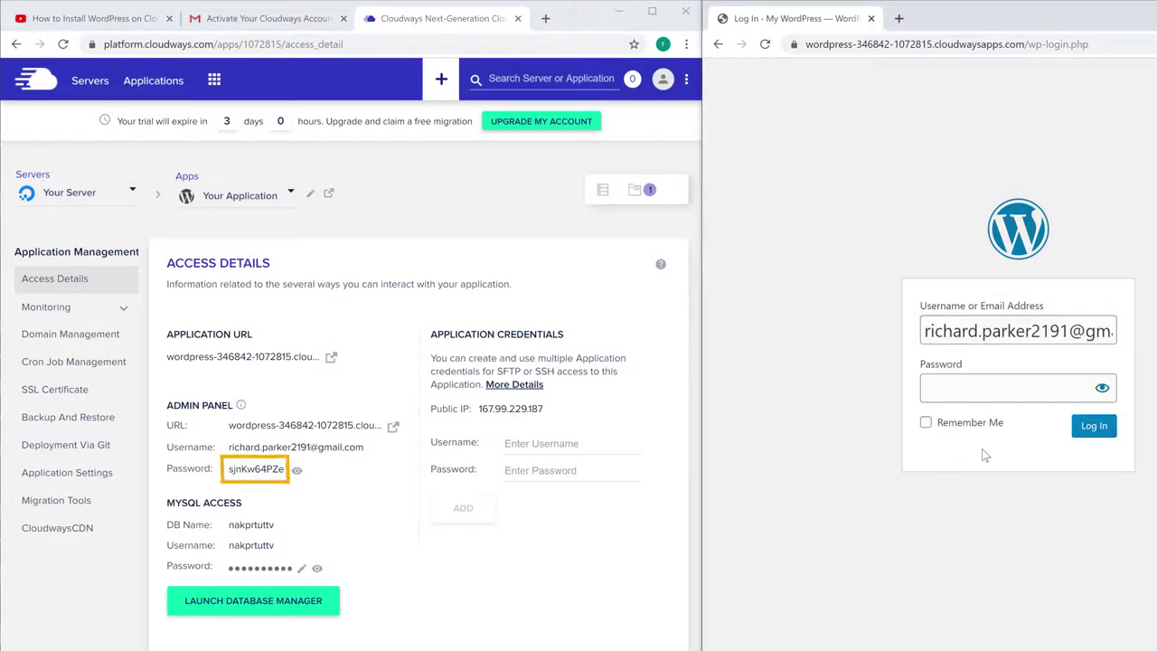
{"action": "left_click", "coordinate": [249, 477]}
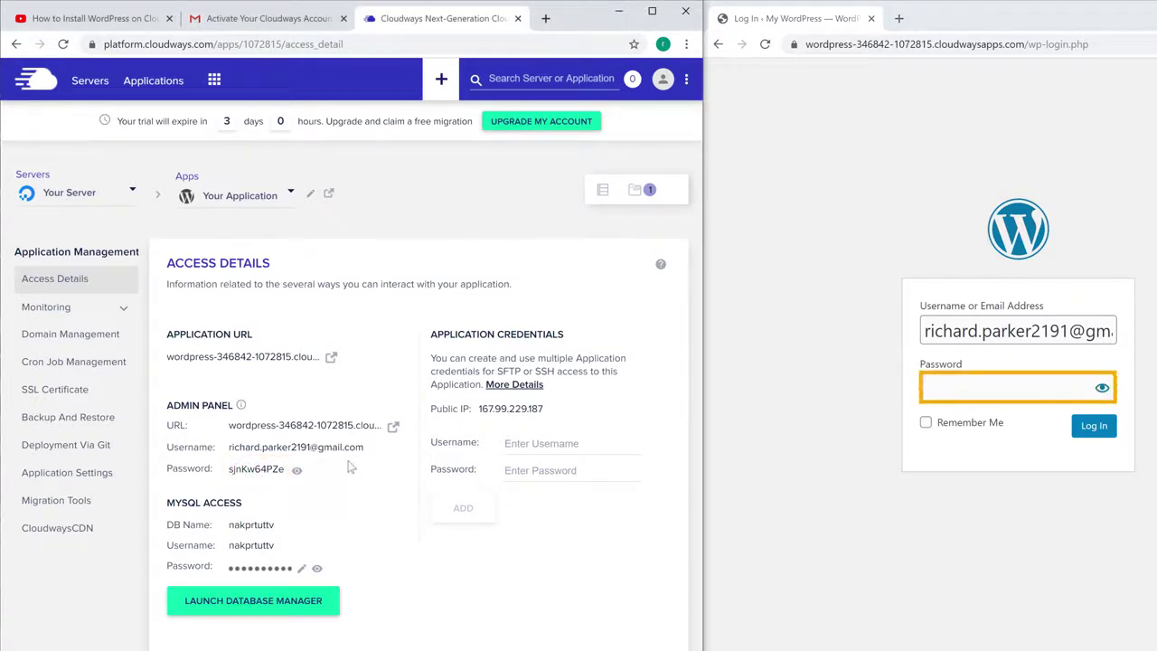
{"action": "right_click", "coordinate": [970, 391]}
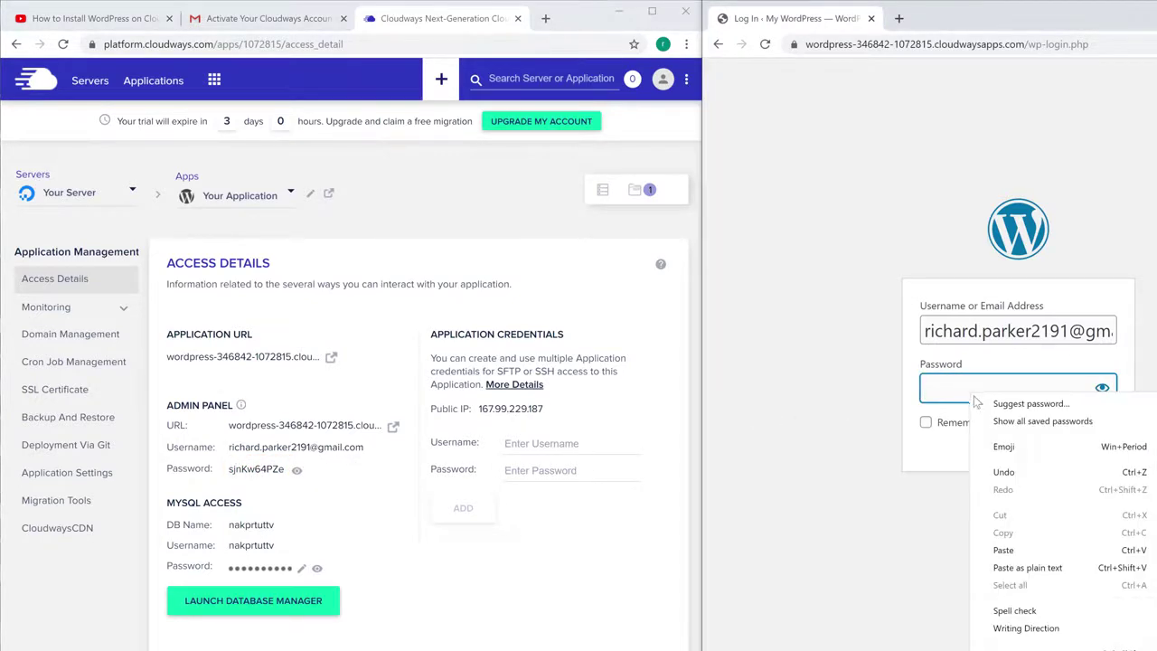
{"action": "left_click", "coordinate": [1004, 553]}
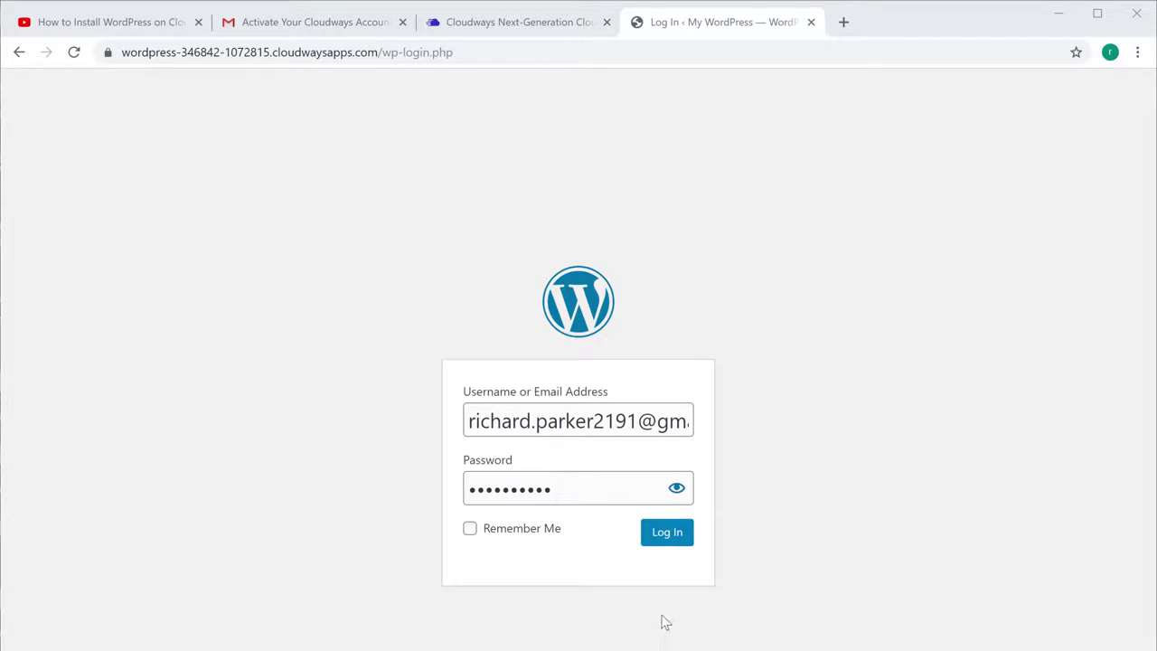
{"action": "left_click", "coordinate": [669, 541]}
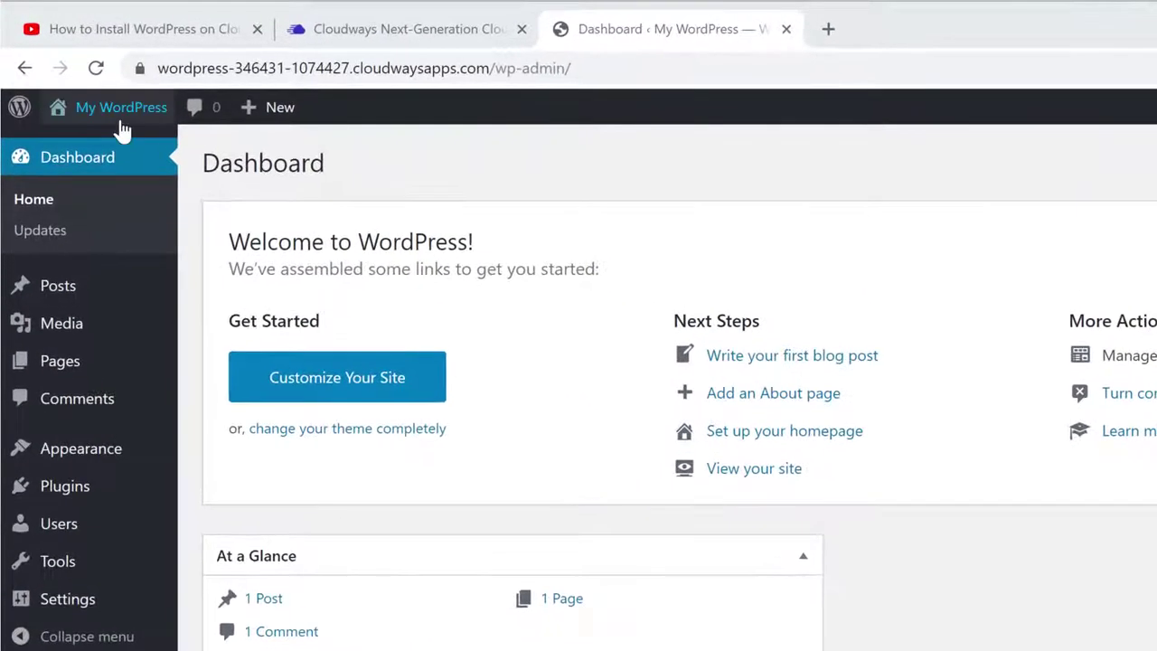
Step: Visit the public site from the My WordPress admin bar menu
{"action": "mouse_move", "coordinate": [92, 90]}
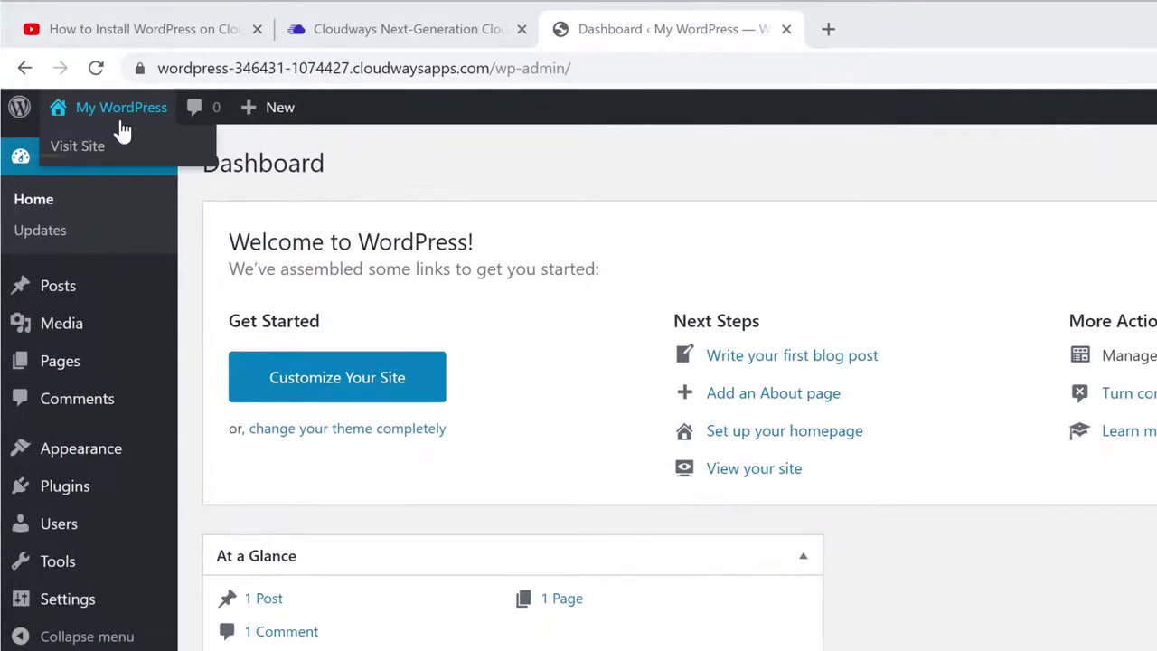
{"action": "left_click", "coordinate": [69, 159]}
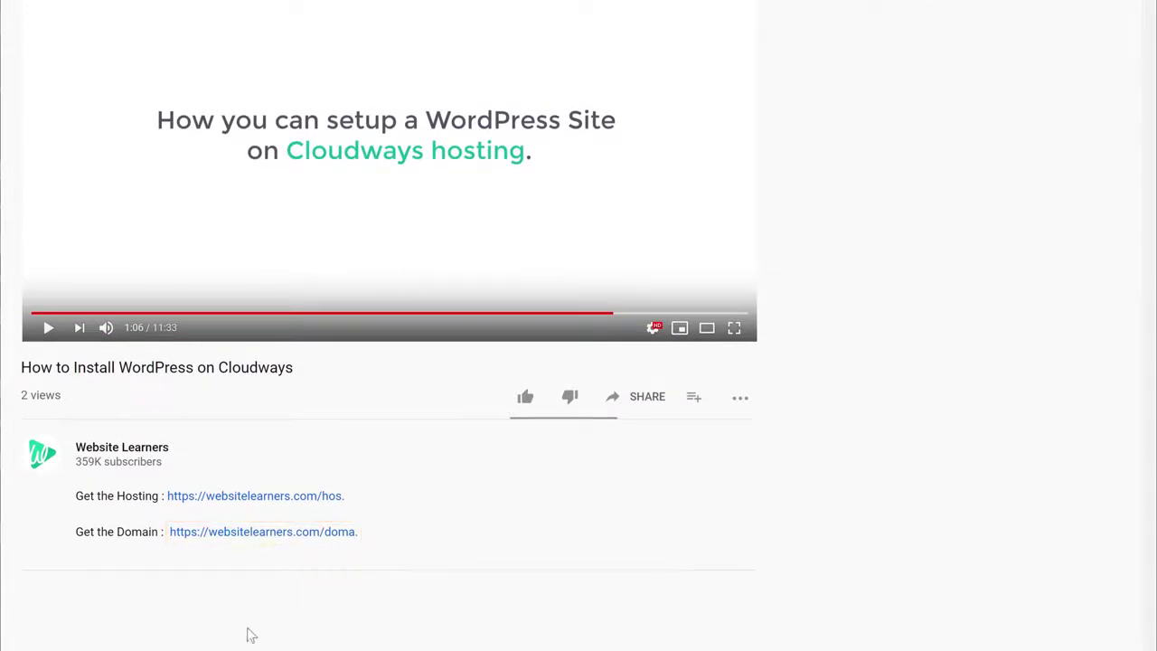
Step: Search GoDaddy for storesuit.com, add it to the cart and continue to checkout
{"action": "left_click", "coordinate": [252, 534]}
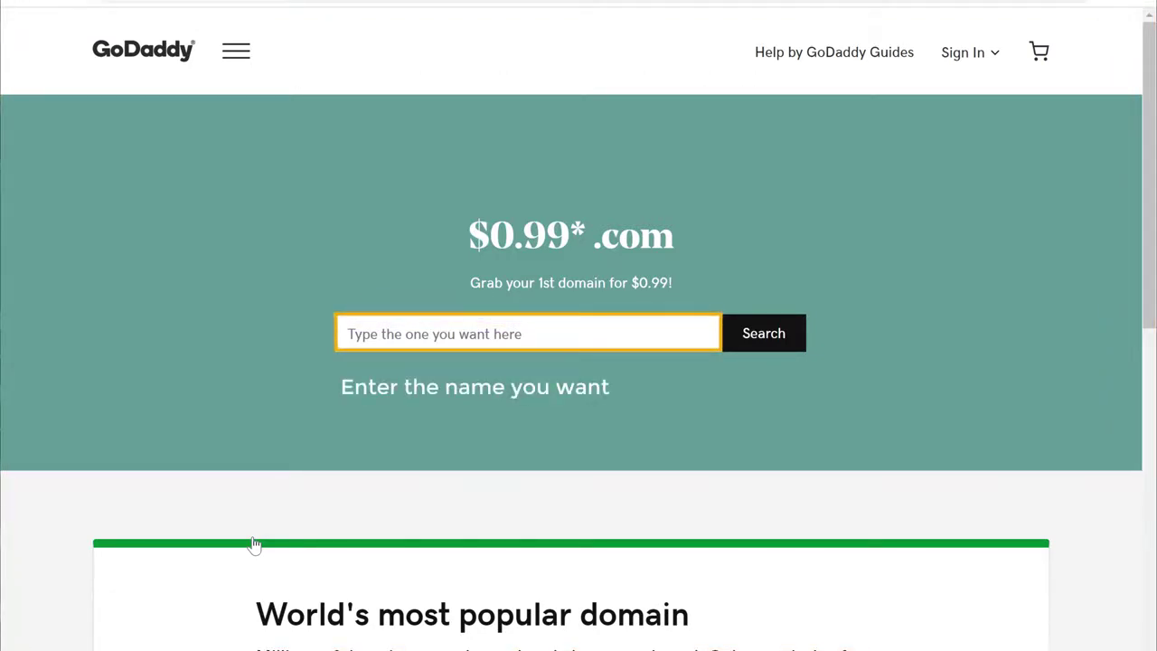
{"action": "left_click", "coordinate": [535, 333]}
{"action": "type", "text": "storesu"}
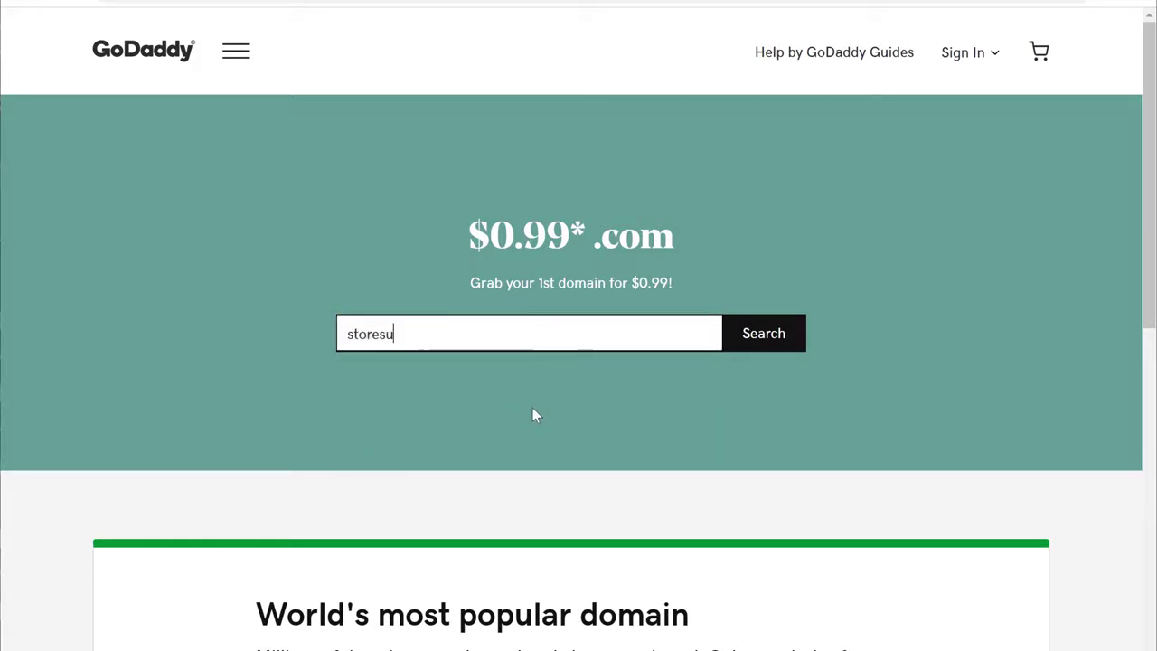
{"action": "type", "text": "it.com"}
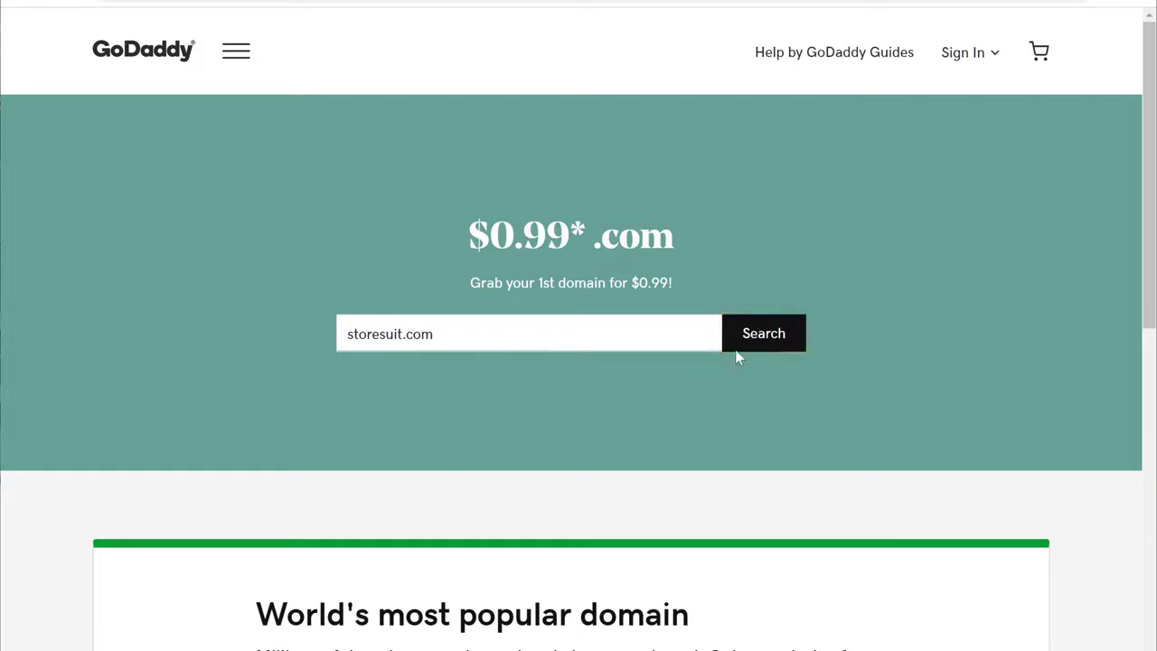
{"action": "left_click", "coordinate": [756, 348]}
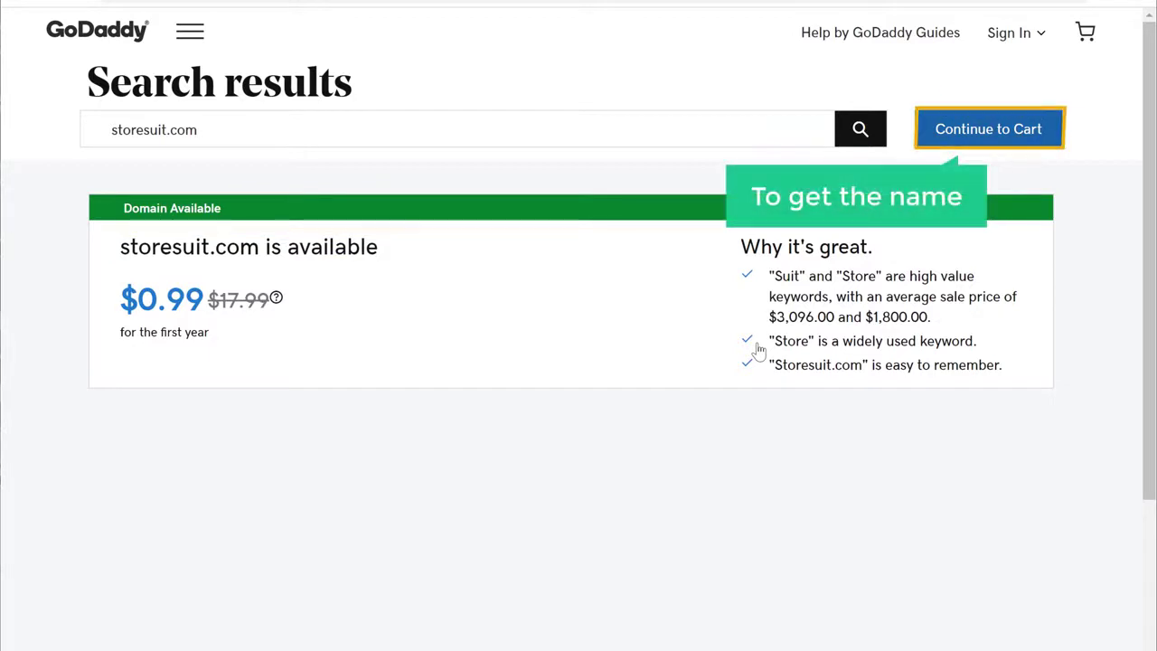
{"action": "left_click", "coordinate": [962, 137]}
{"action": "scroll", "coordinate": [961, 46], "scroll_direction": "down", "scroll_amount": 2}
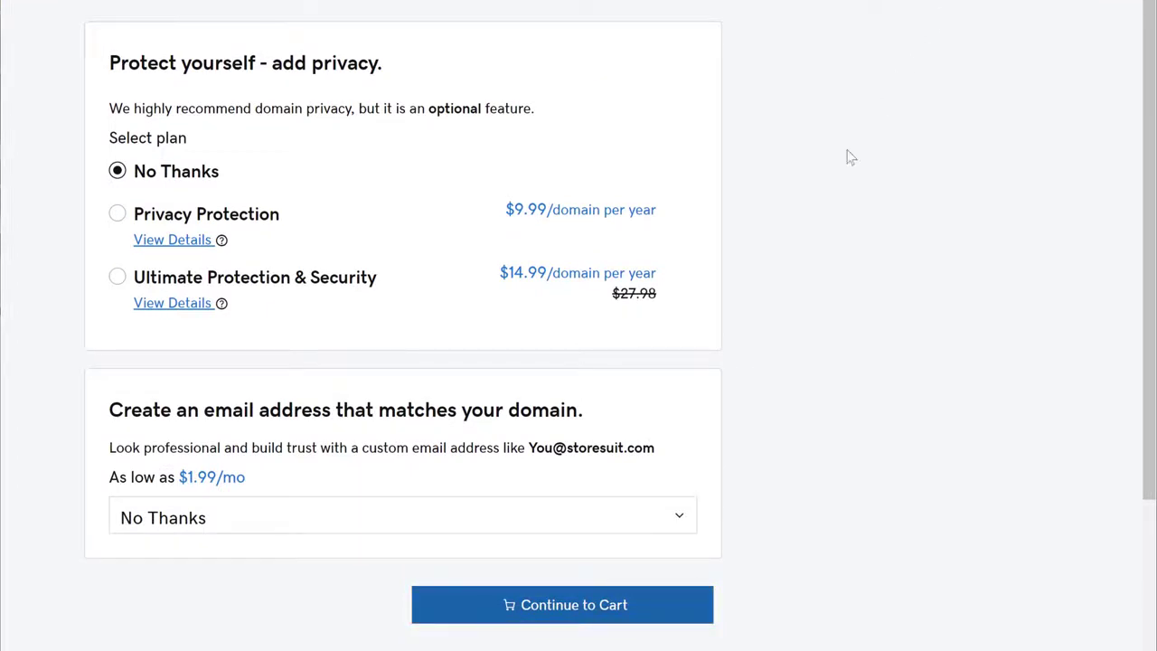
{"action": "left_click", "coordinate": [558, 620]}
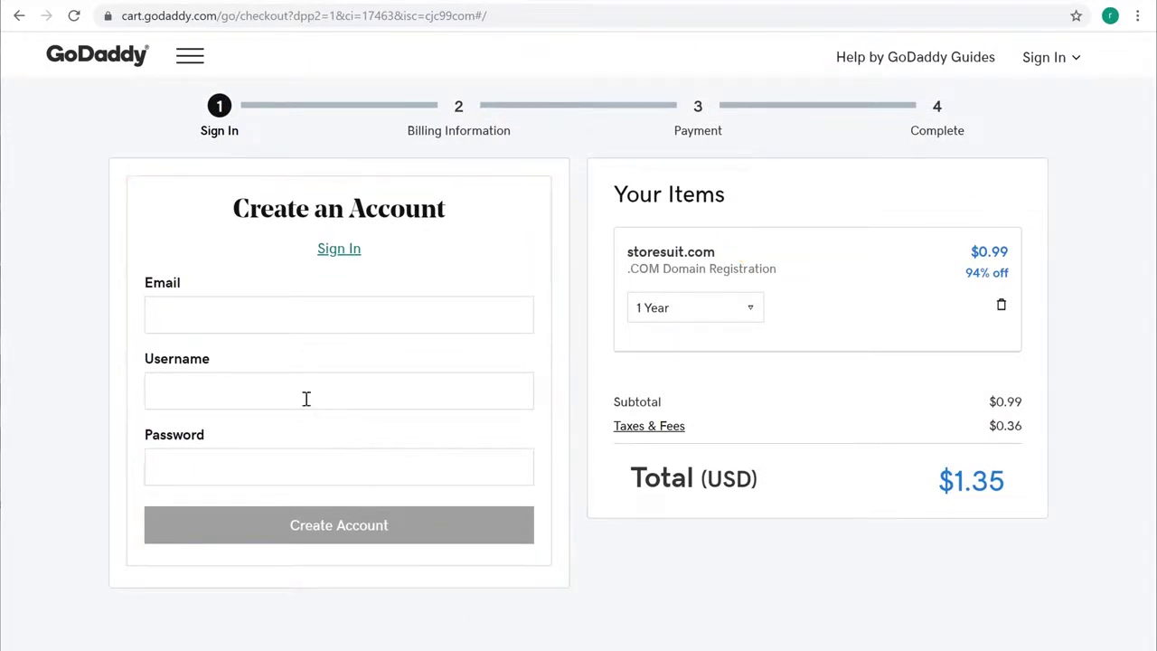
Step: Create a GoDaddy account with the e-mail, username StoreSuit and a password
{"action": "left_click", "coordinate": [244, 312]}
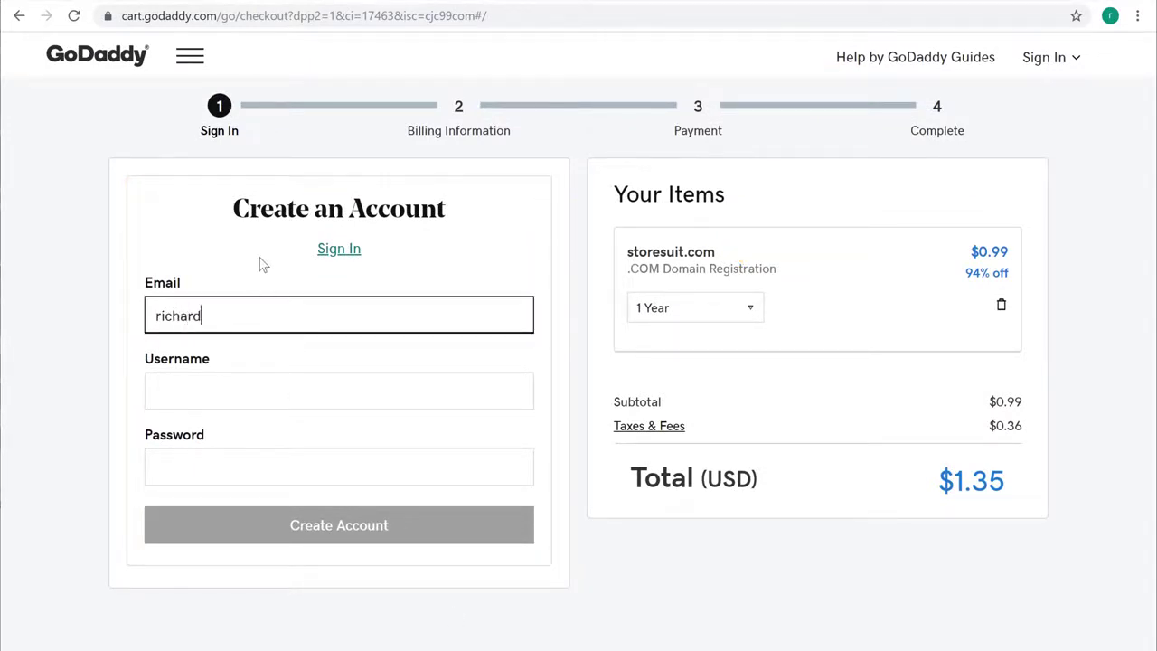
{"action": "key", "text": "Tab"}
{"action": "type", "text": "StoreSuit"}
{"action": "key", "text": "Tab"}
{"action": "type", "text": "S"}
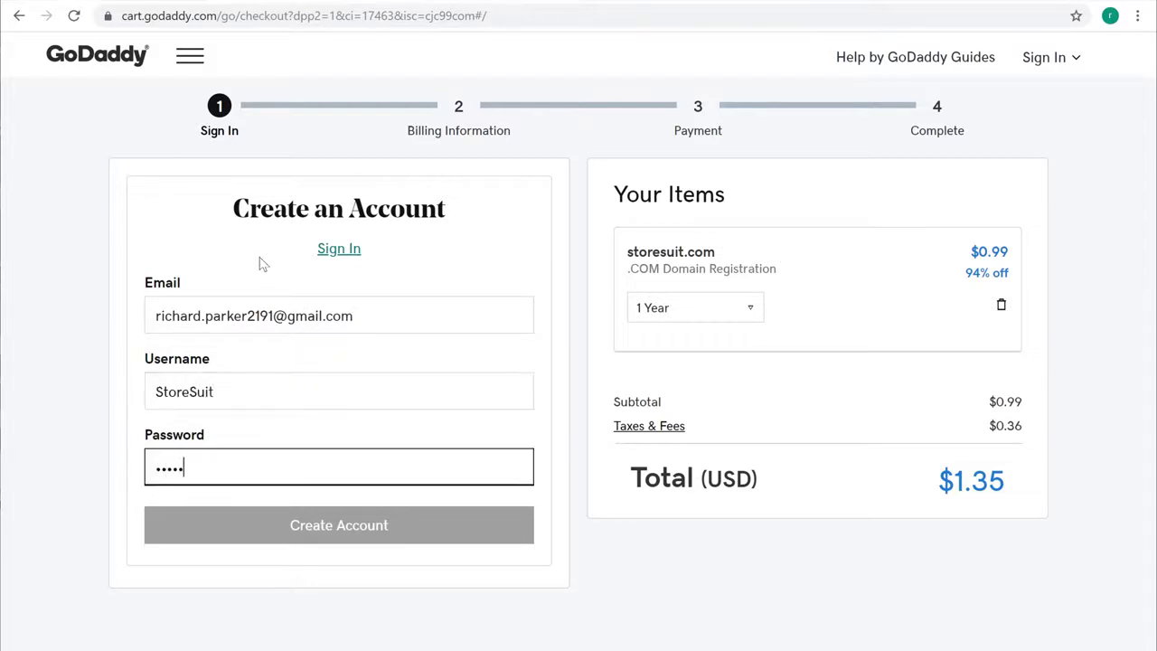
{"action": "type", "text": "••••"}
{"action": "key", "text": "Tab"}
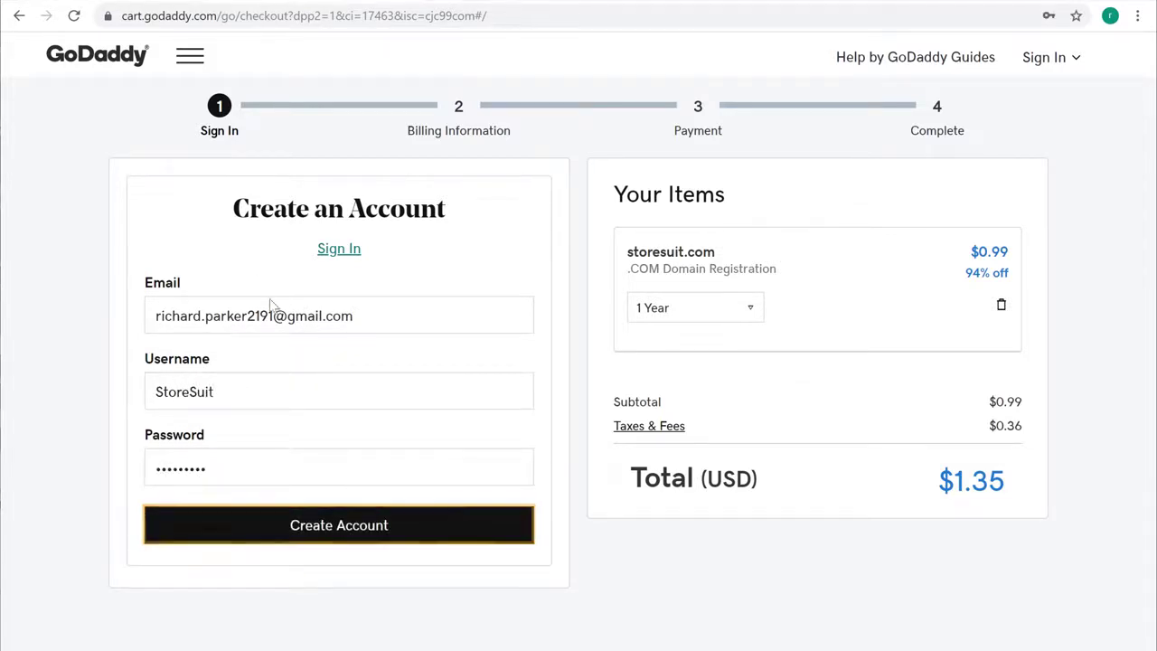
{"action": "left_click", "coordinate": [310, 534]}
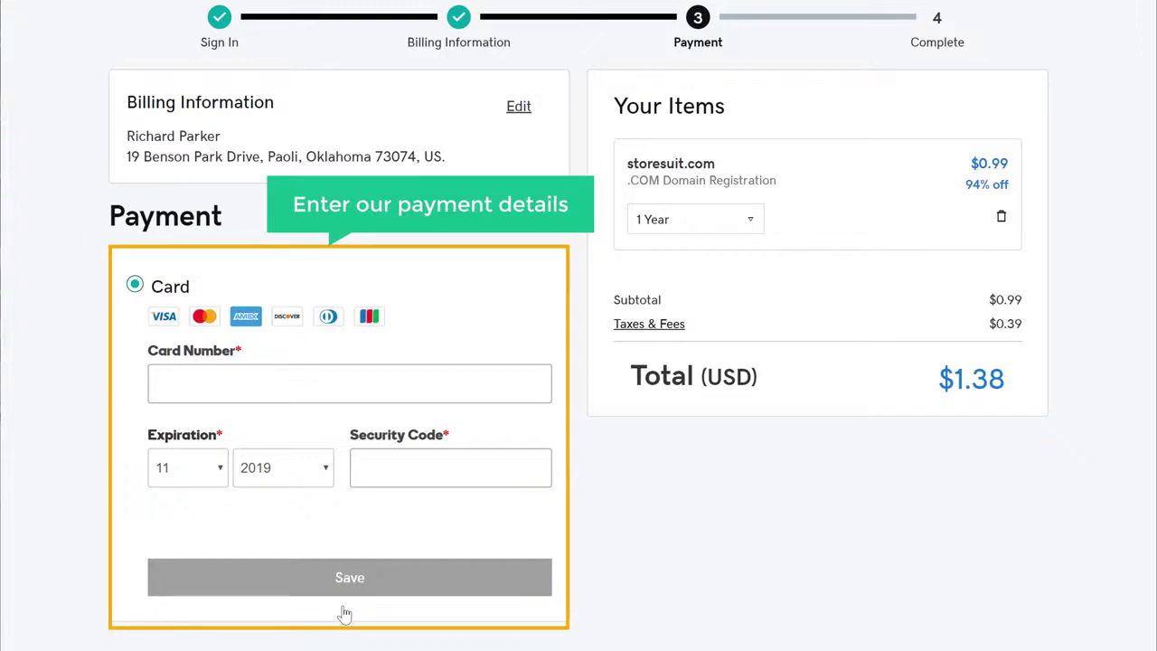
Step: Save the card payment details and complete the storesuit.com purchase
{"action": "left_click", "coordinate": [250, 389]}
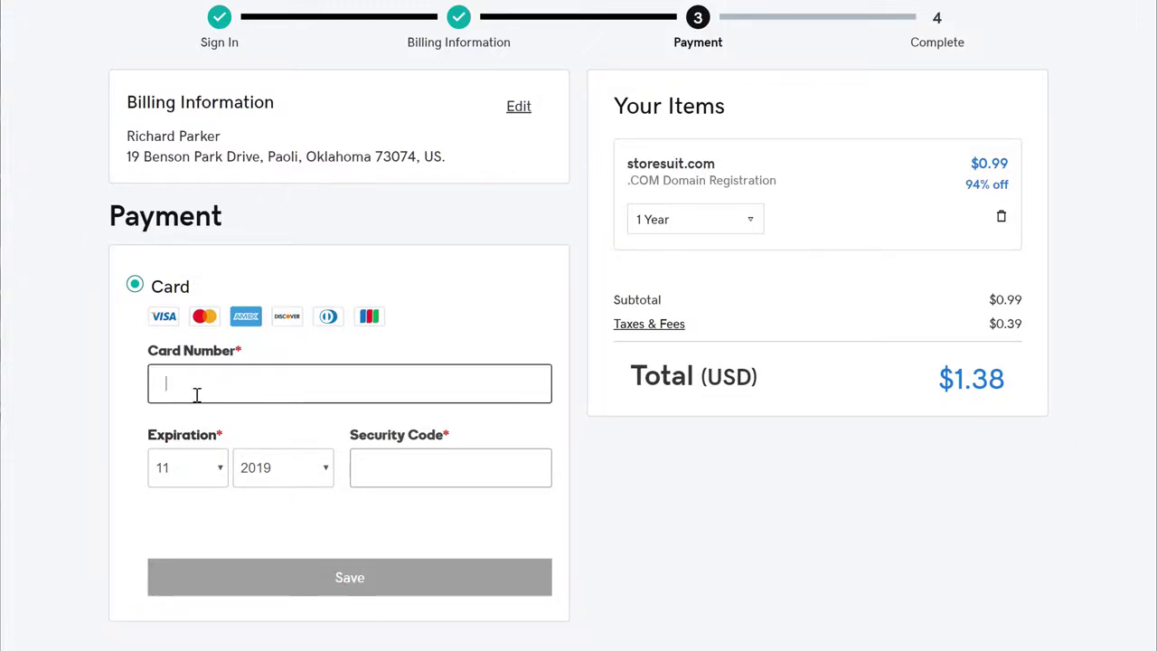
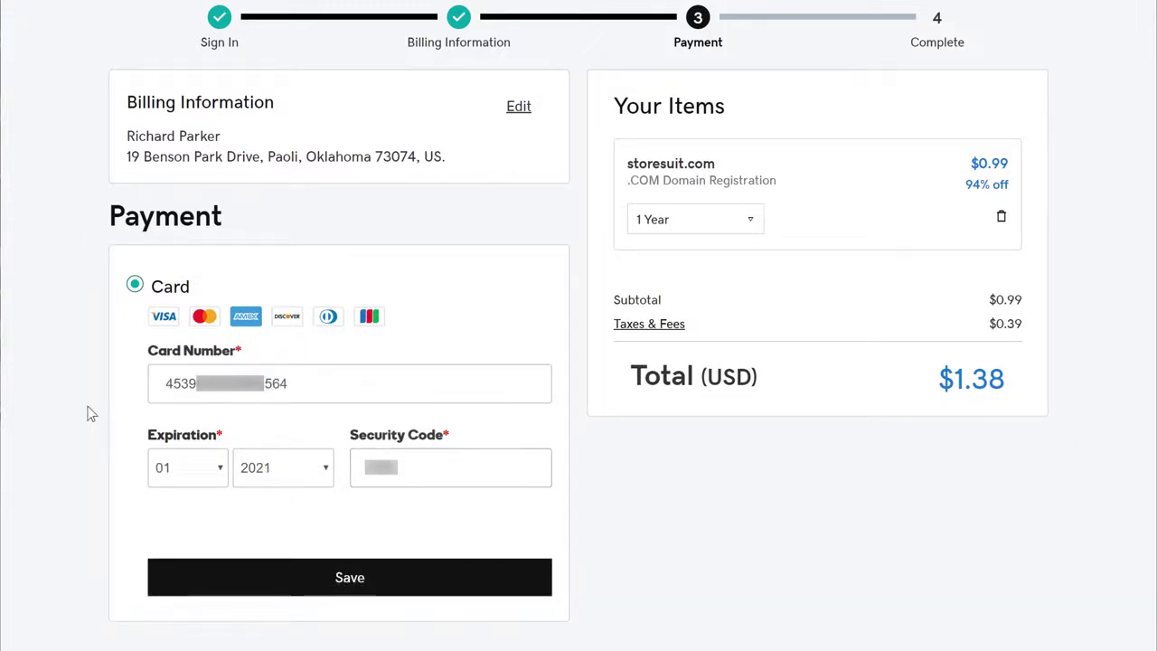
{"action": "left_click", "coordinate": [349, 580]}
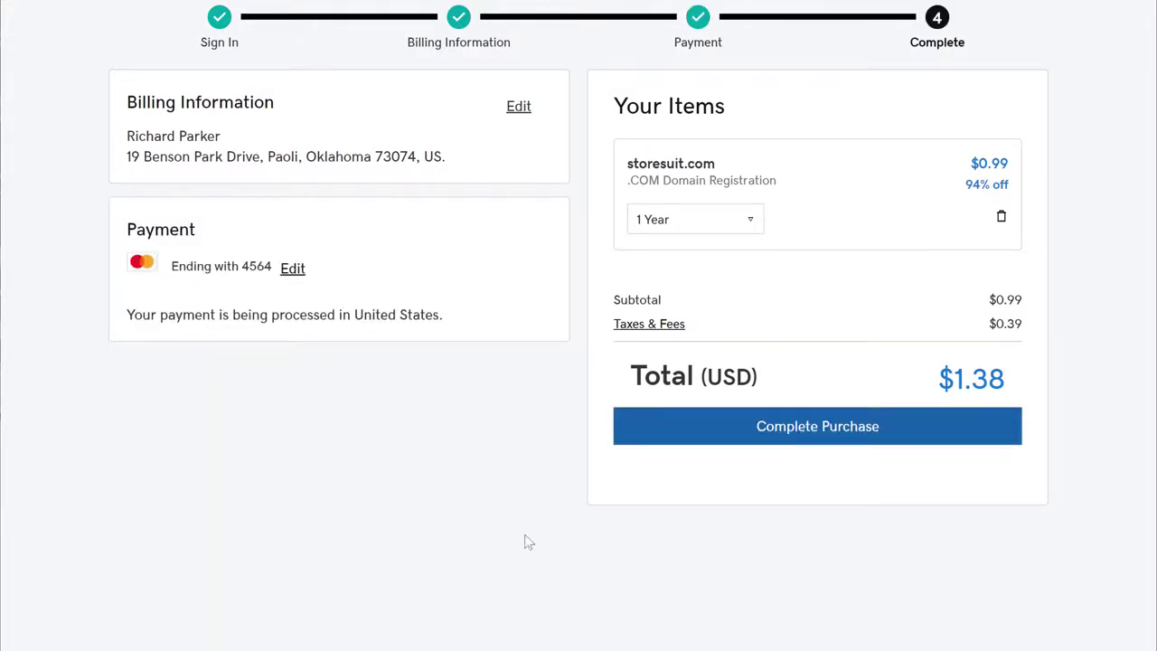
{"action": "left_click", "coordinate": [805, 443]}
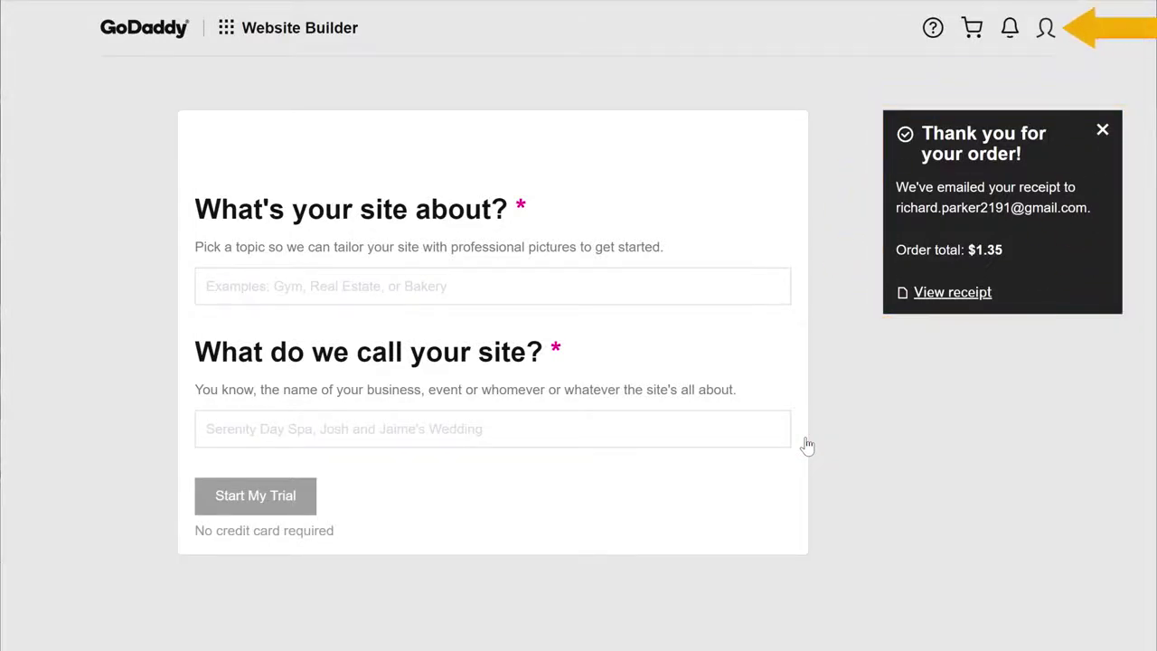
{"action": "left_click", "coordinate": [1046, 36]}
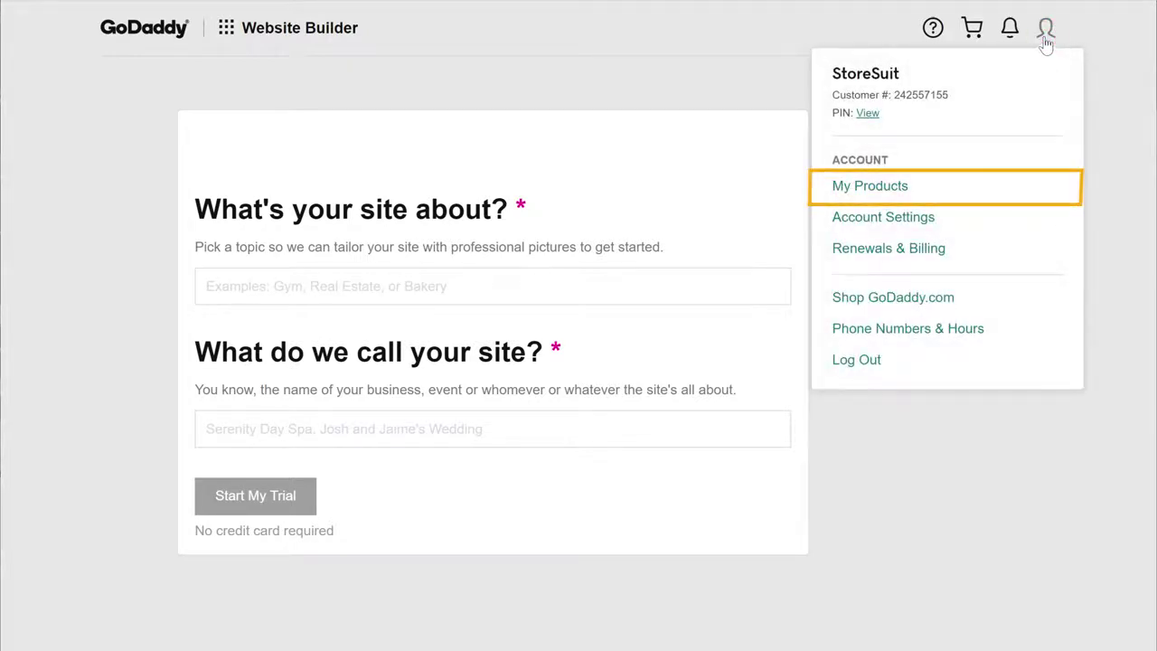
Step: Open My Products from the GoDaddy account menu
{"action": "left_click", "coordinate": [868, 190]}
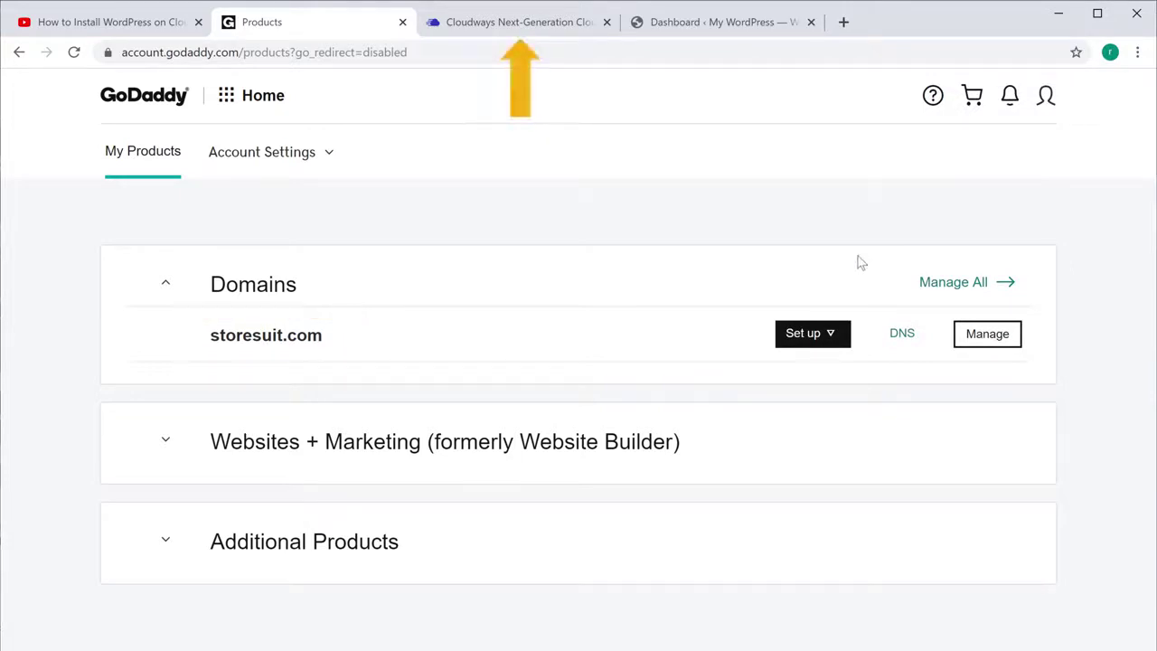
Step: Set storesuit.com as the application's primary domain in Domain Management and check Access Details
{"action": "left_click", "coordinate": [513, 27]}
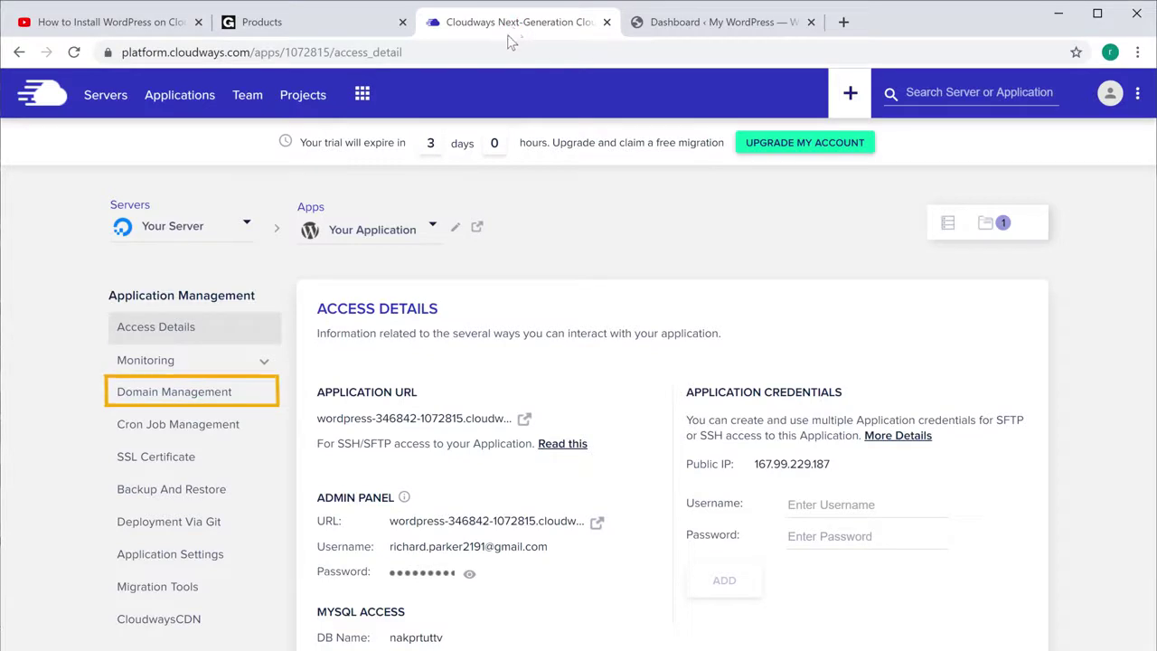
{"action": "left_click", "coordinate": [141, 402]}
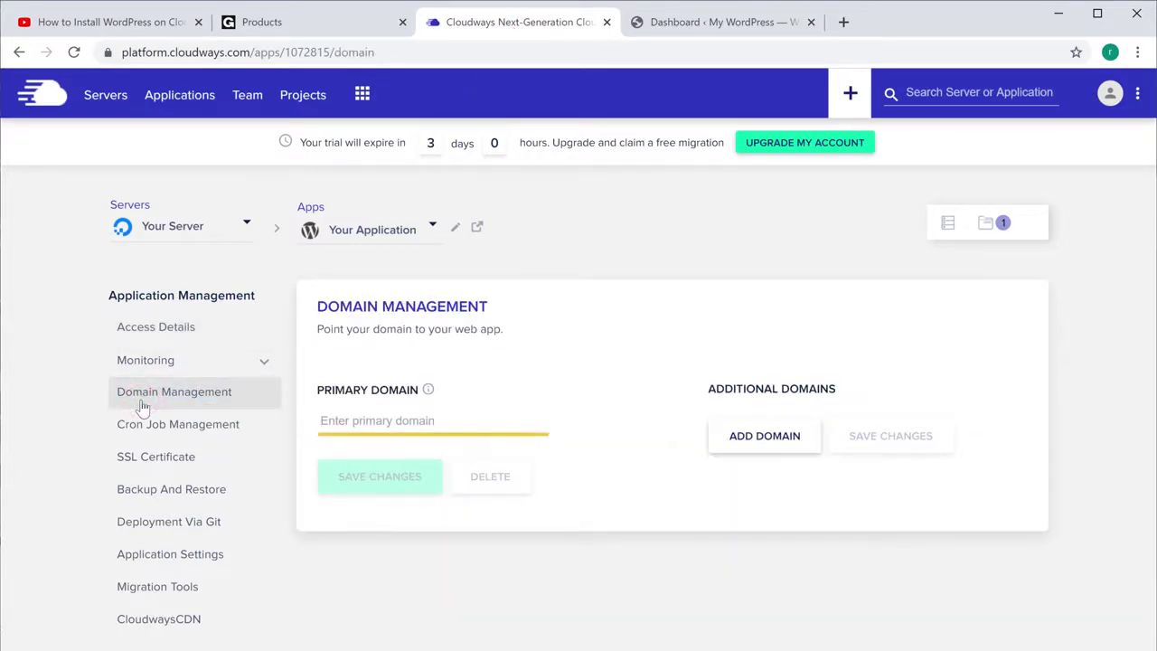
{"action": "left_click", "coordinate": [440, 421]}
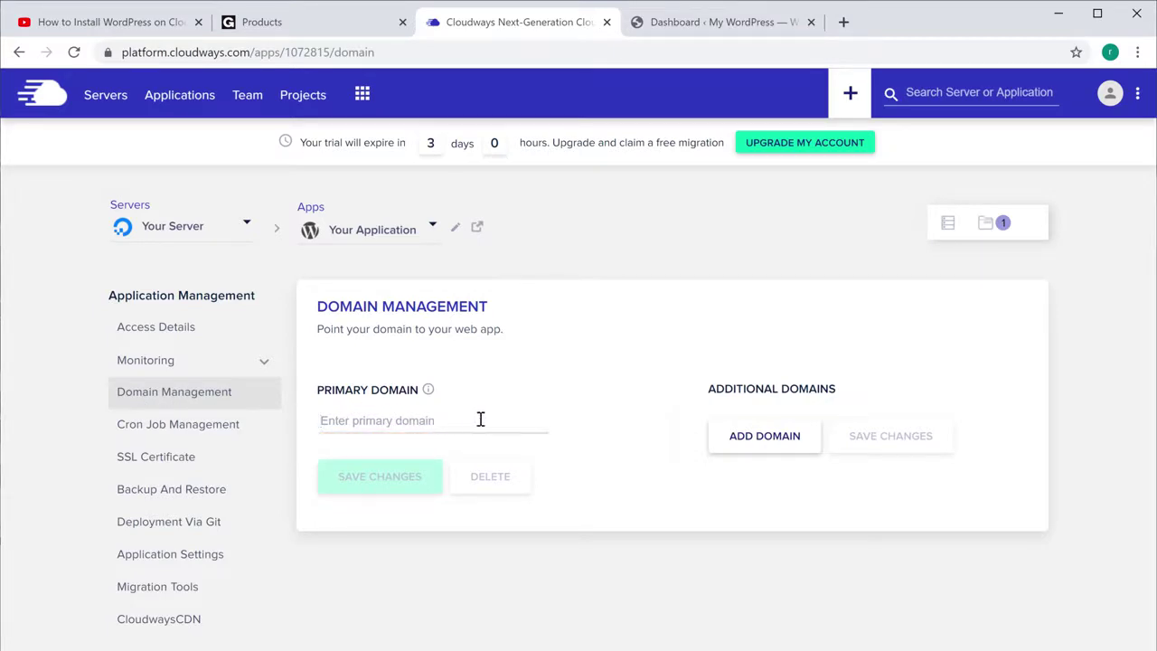
{"action": "type", "text": "storesuit.com"}
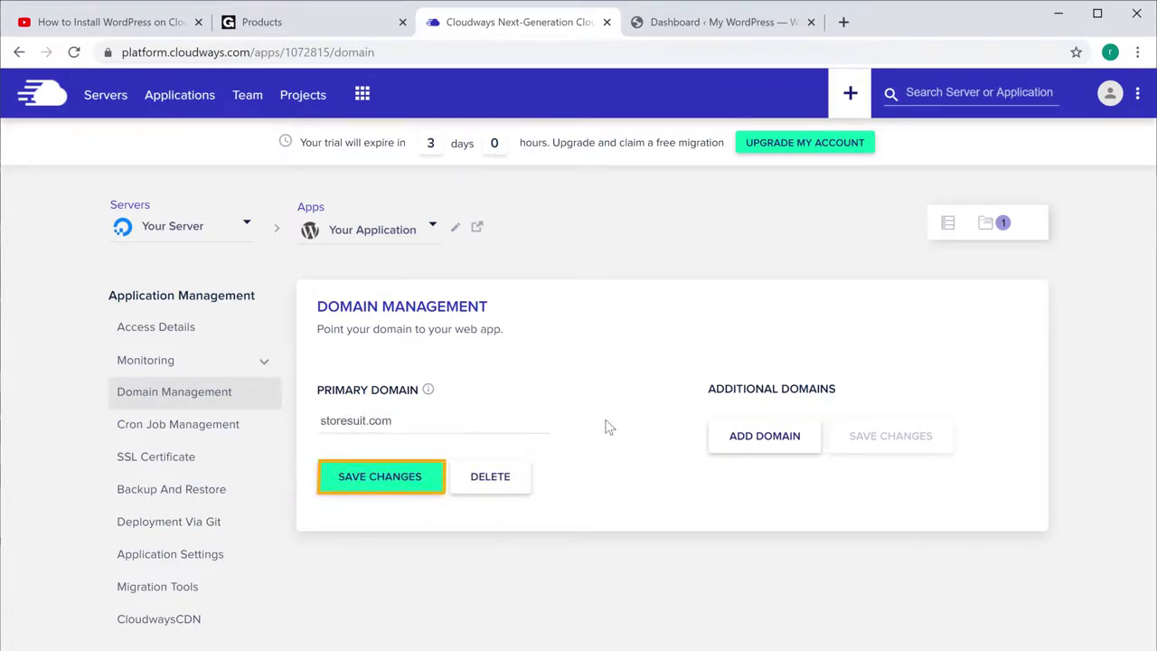
{"action": "left_click", "coordinate": [381, 488]}
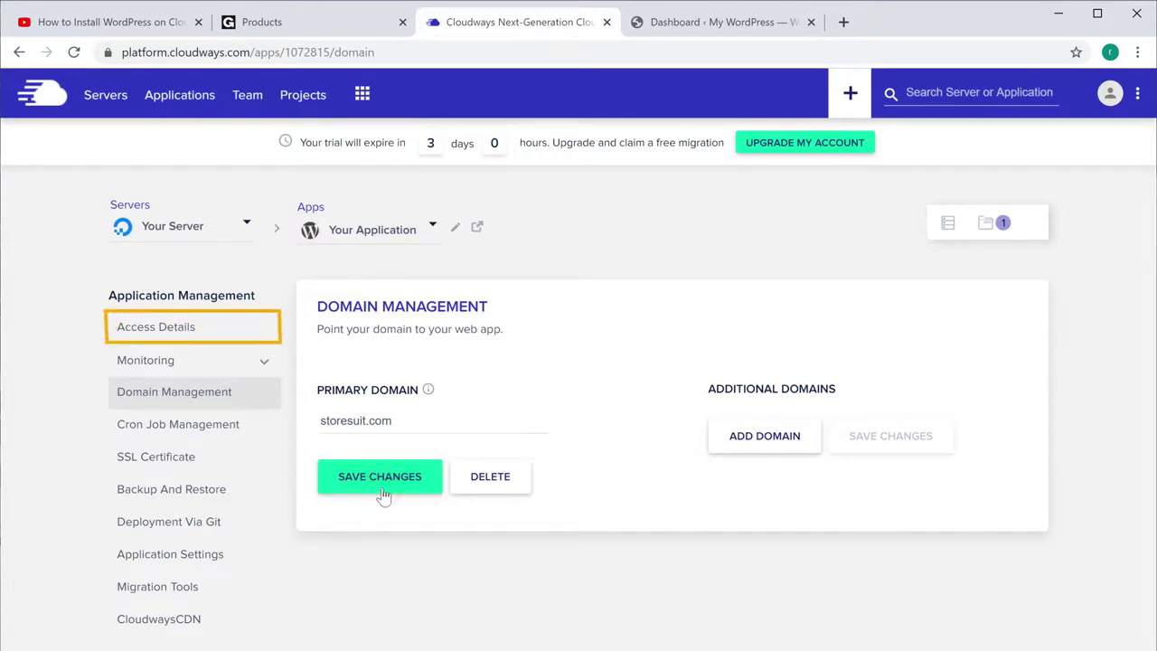
{"action": "left_click", "coordinate": [147, 335]}
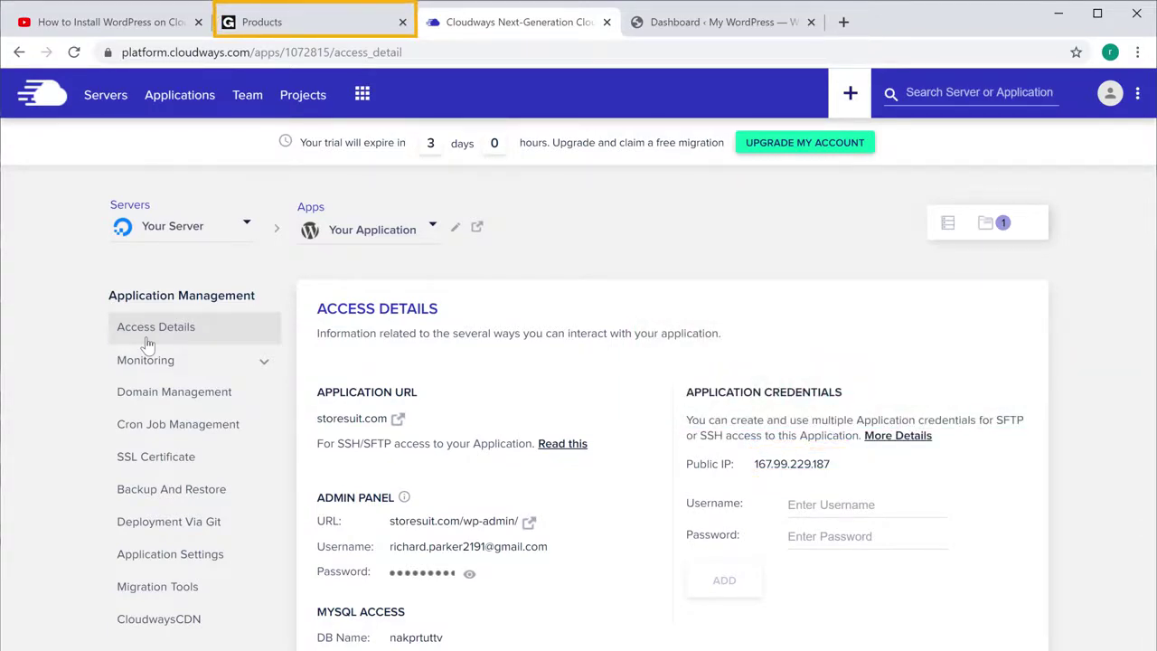
Step: Edit storesuit.com's @ A record in GoDaddy DNS to point to 167.99.229.187 and save it
{"action": "left_click", "coordinate": [269, 24]}
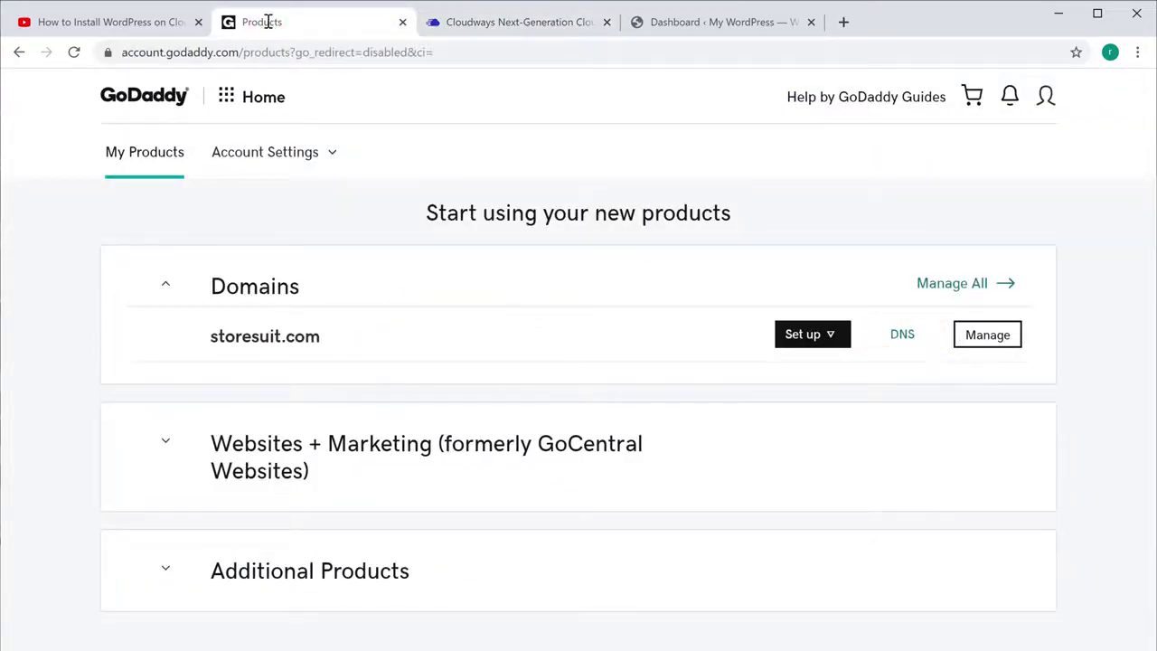
{"action": "left_click", "coordinate": [902, 336]}
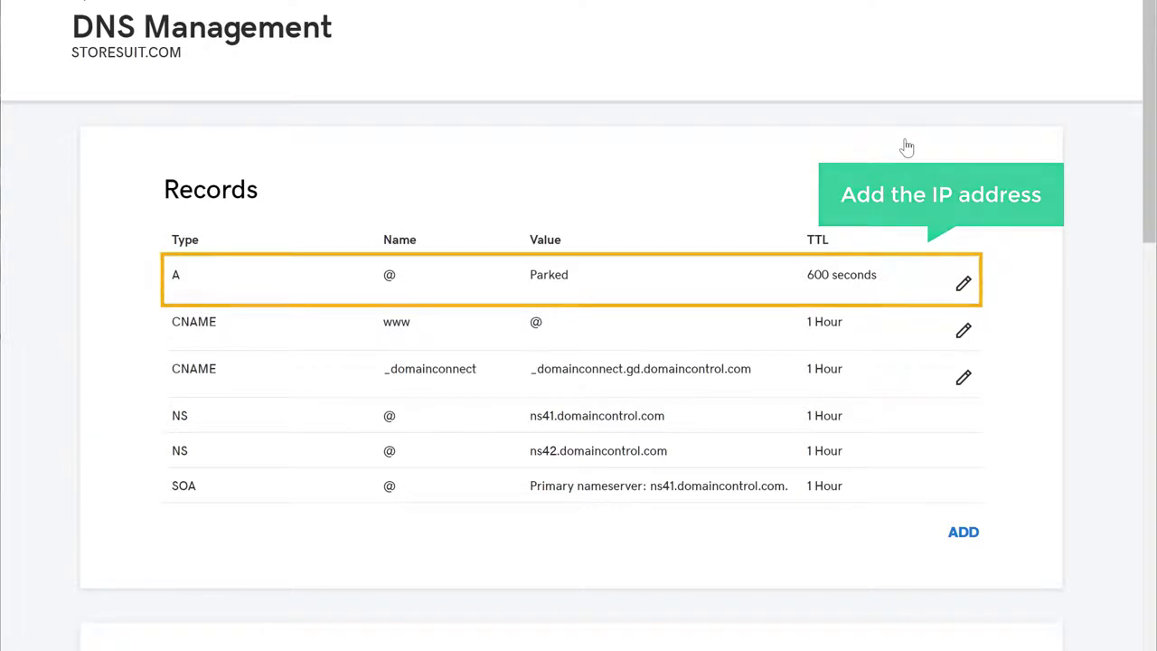
{"action": "left_click", "coordinate": [964, 287]}
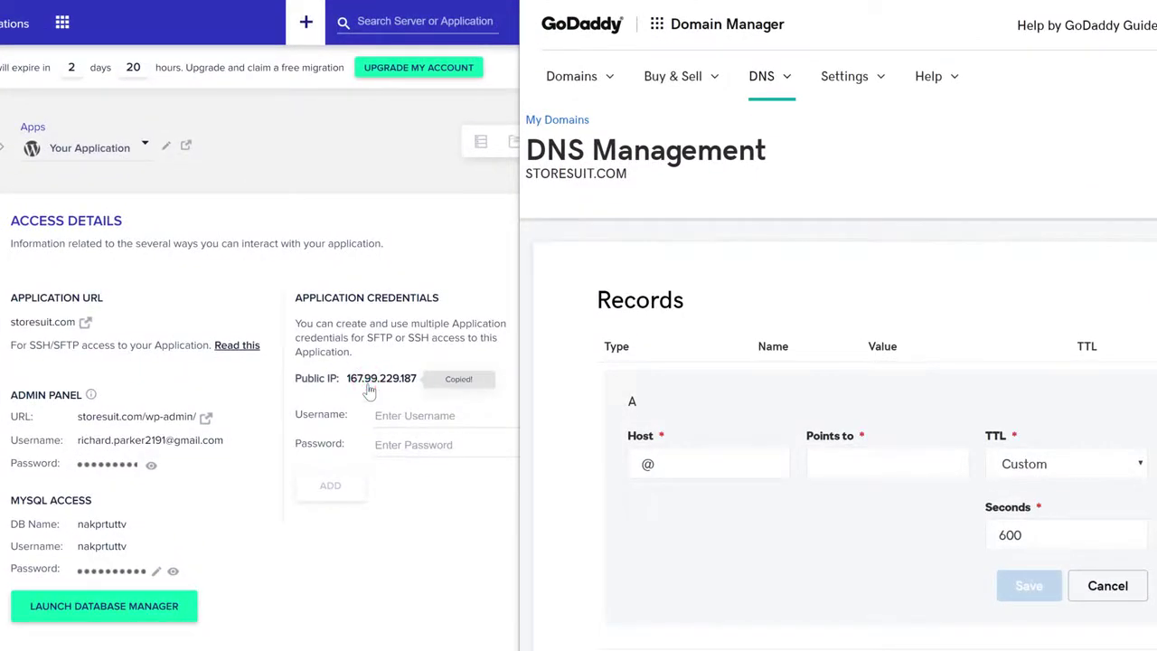
{"action": "left_click", "coordinate": [863, 468]}
{"action": "right_click", "coordinate": [864, 469]}
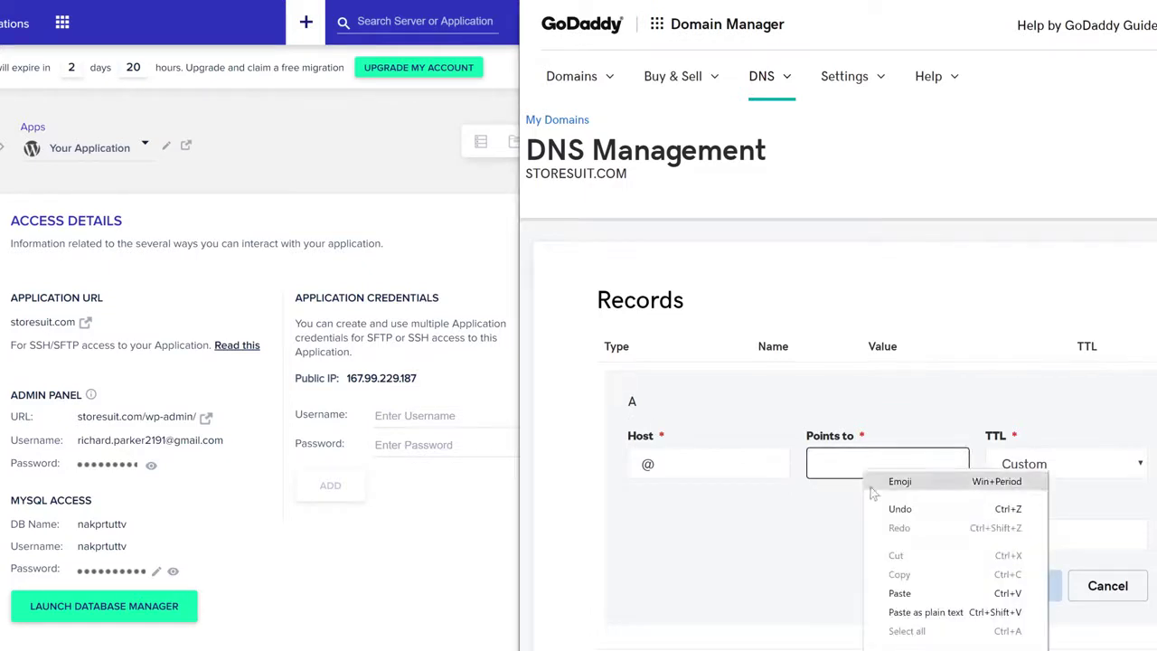
{"action": "left_click", "coordinate": [898, 594]}
{"action": "left_click", "coordinate": [899, 600]}
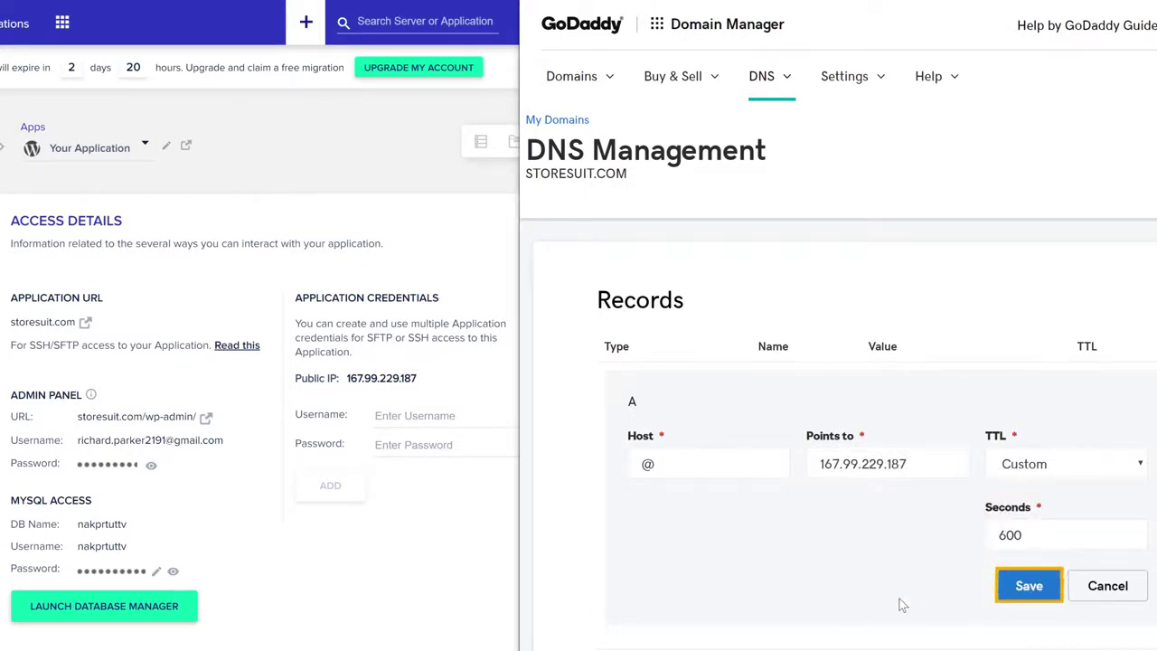
{"action": "left_click", "coordinate": [1030, 598]}
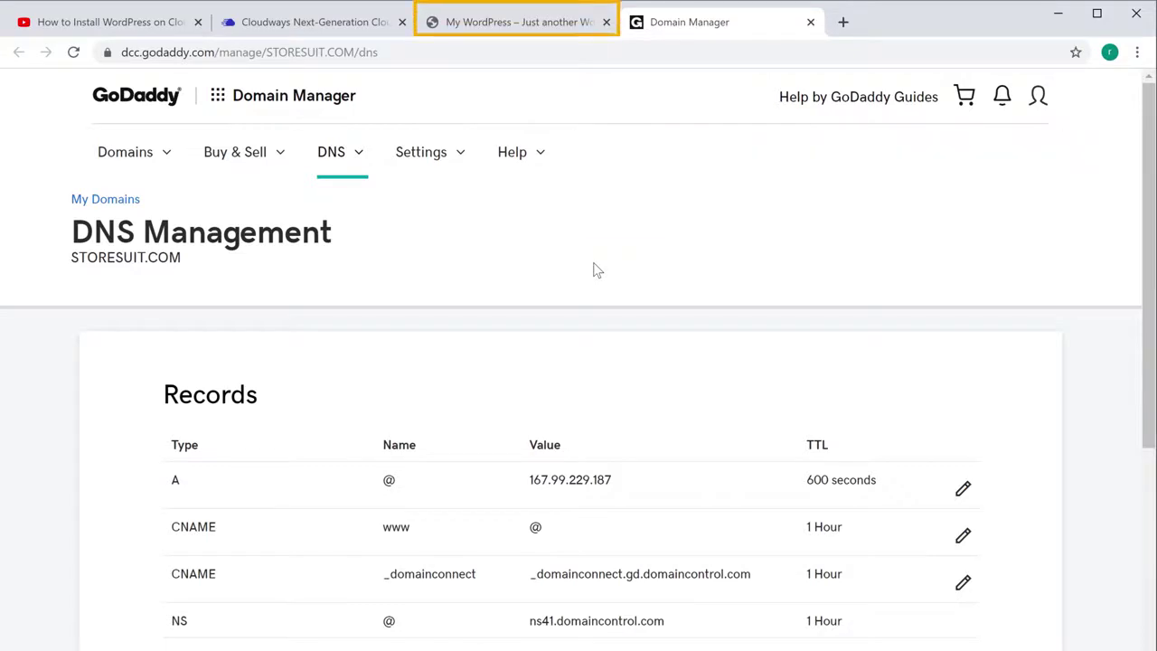
Step: Reload the WordPress tab to confirm storesuit.com serves the Hello world site, then return to Cloudways
{"action": "left_click", "coordinate": [533, 25]}
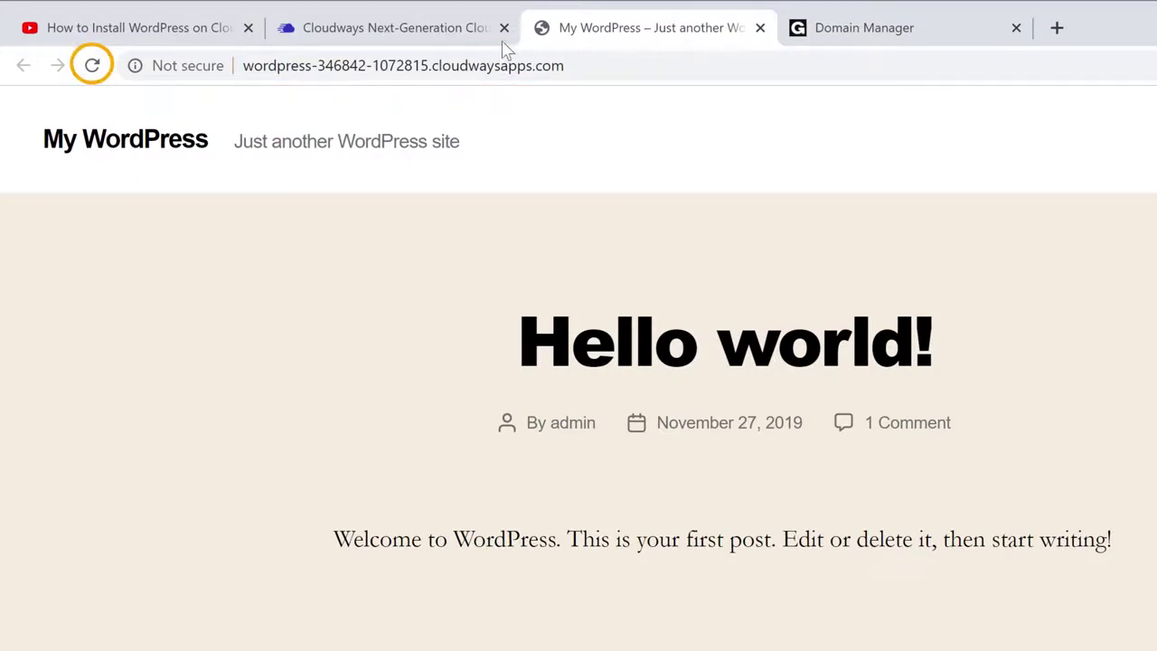
{"action": "left_click", "coordinate": [93, 68]}
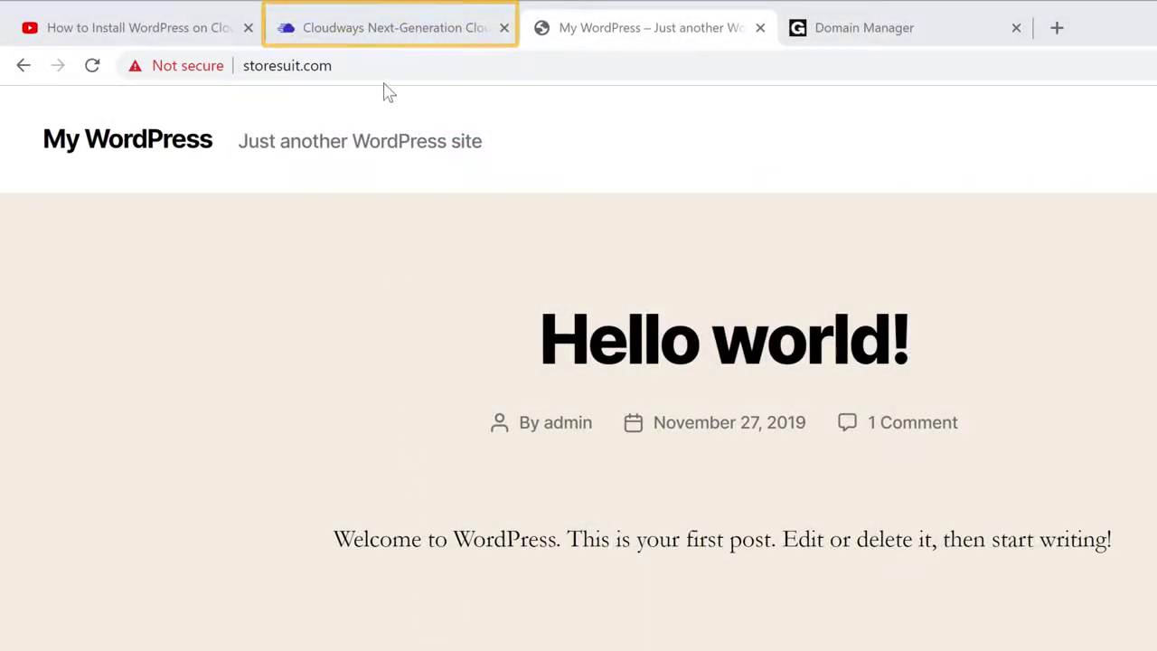
{"action": "left_click", "coordinate": [384, 37]}
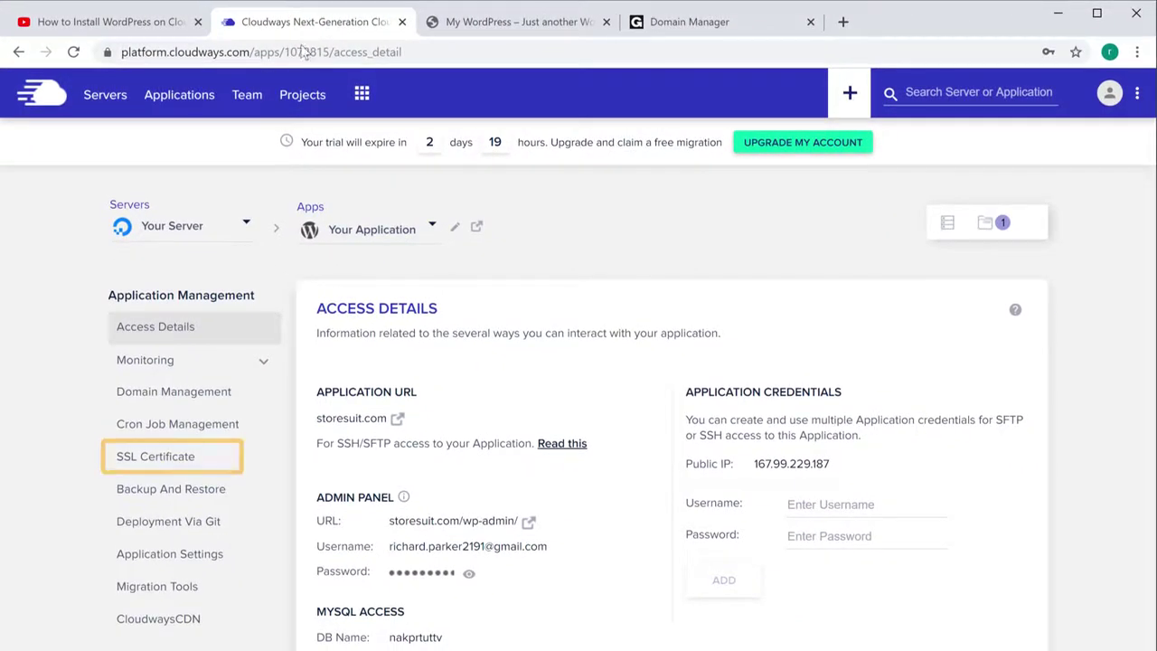
Step: Install a Let's Encrypt certificate for storesuit.com with the account e-mail, then go back to the site tab
{"action": "left_click", "coordinate": [151, 424]}
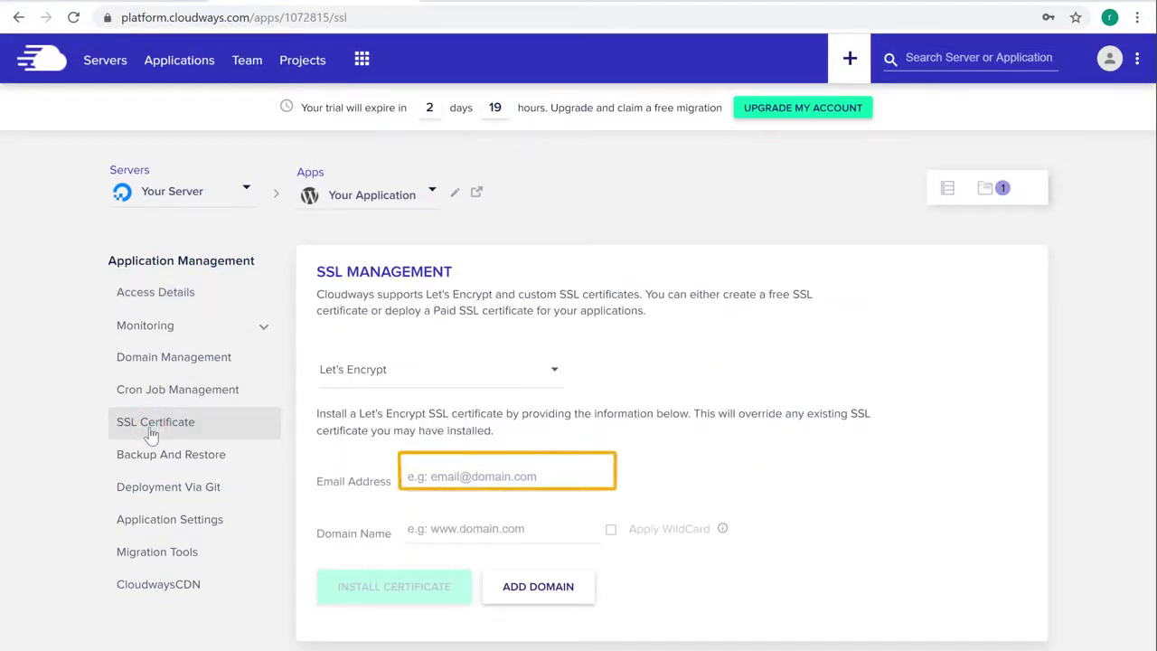
{"action": "left_click", "coordinate": [552, 474]}
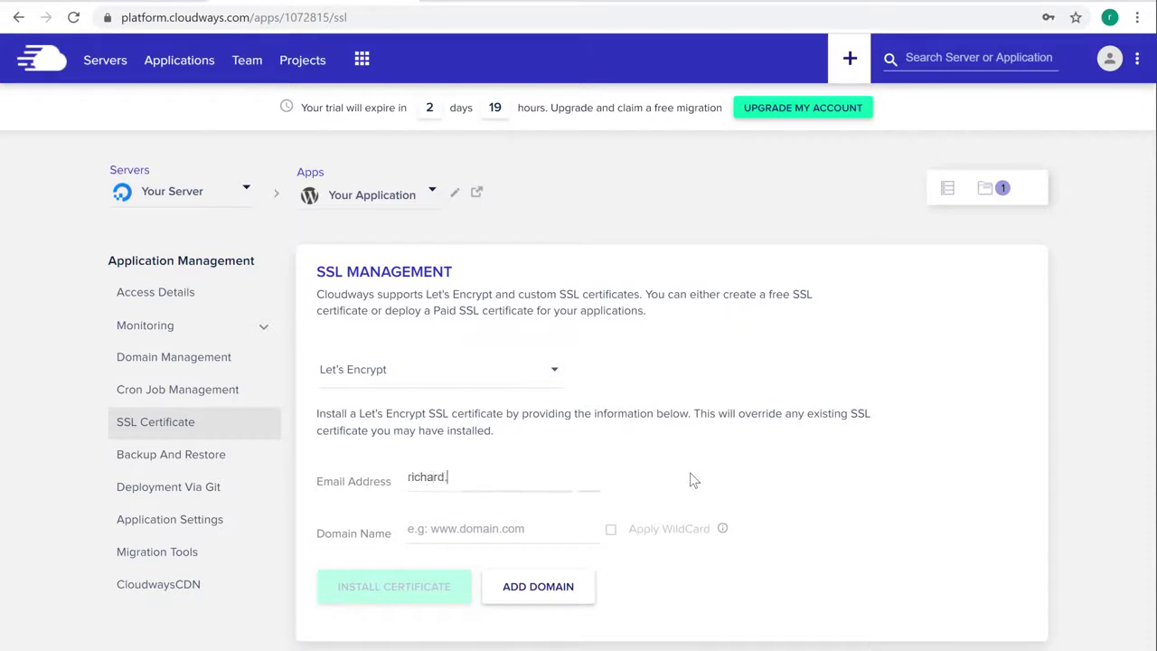
{"action": "key", "text": "Tab"}
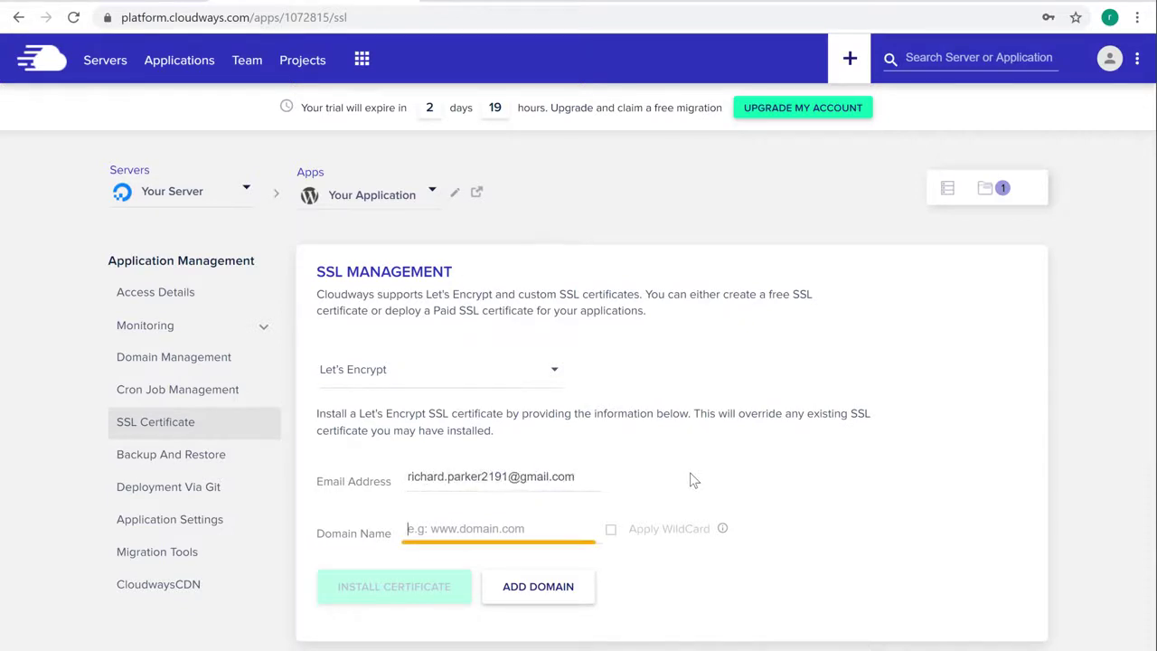
{"action": "type", "text": "storesuit.com"}
{"action": "key", "text": "Tab"}
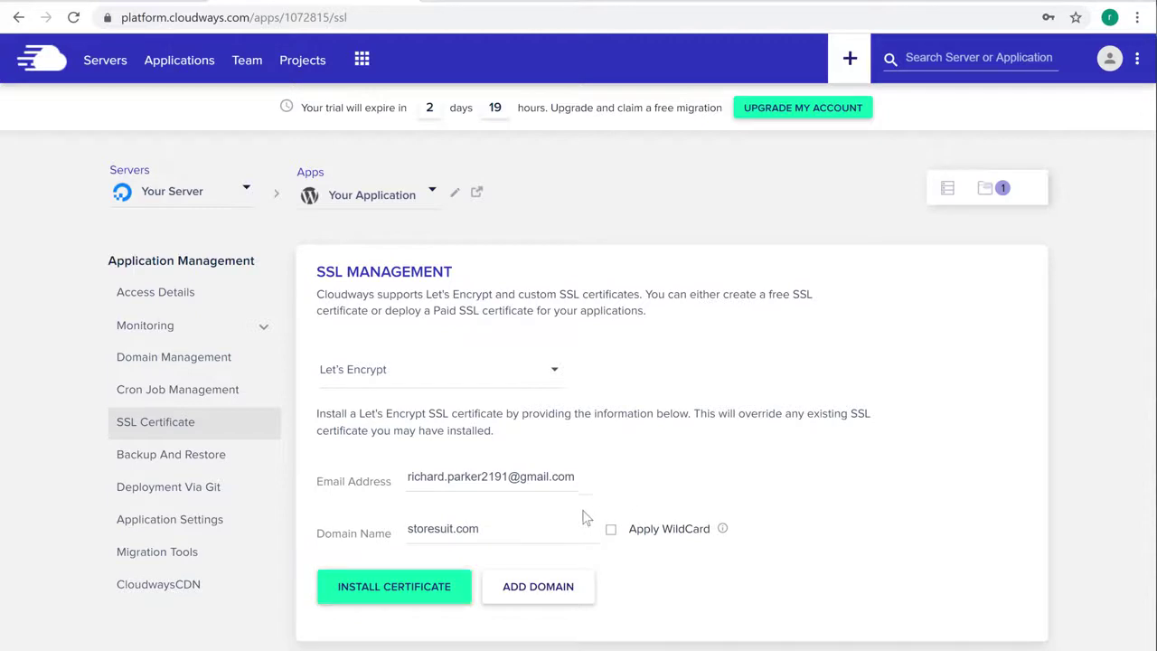
{"action": "left_click", "coordinate": [400, 600]}
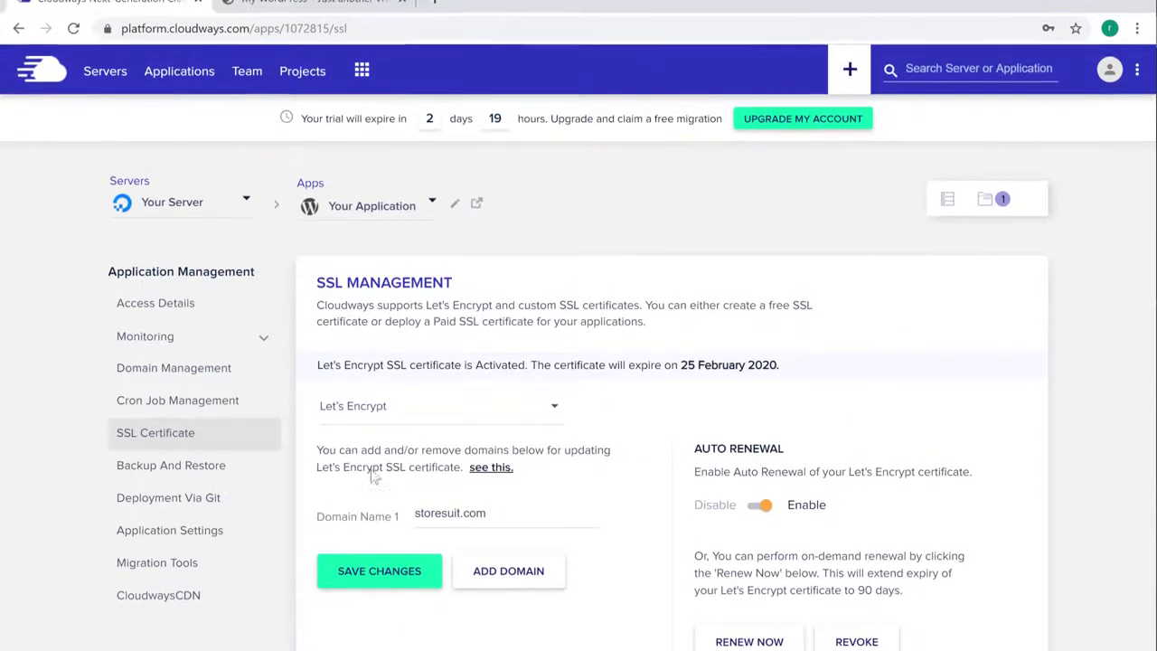
{"action": "left_click", "coordinate": [276, 34]}
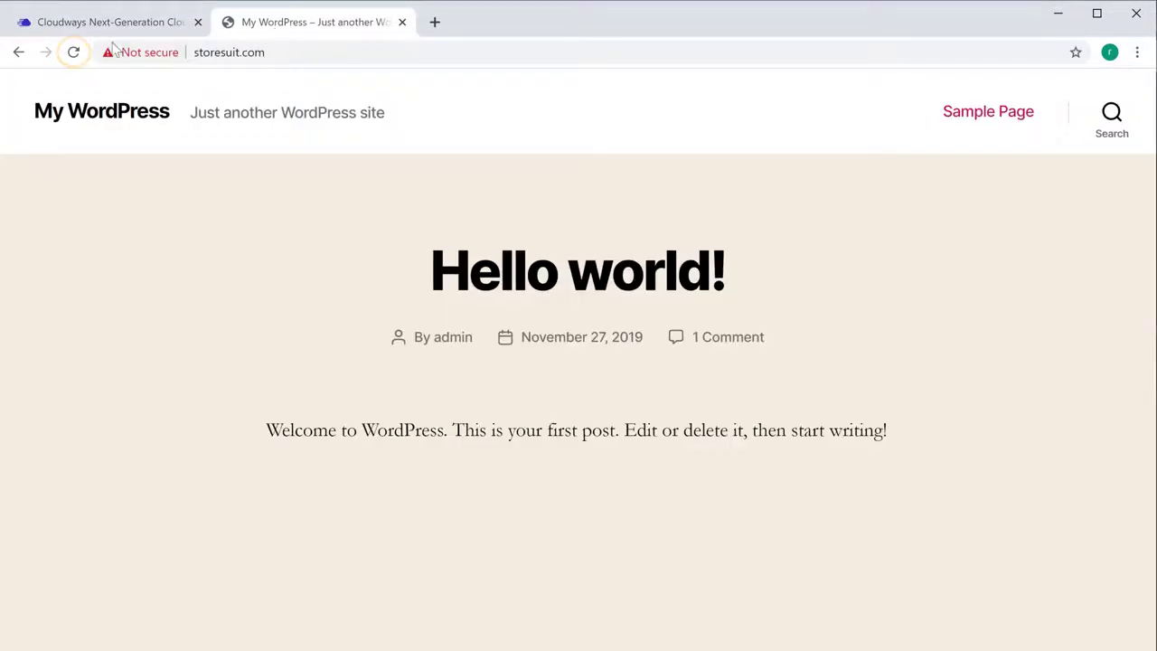
Step: Reload storesuit.com to confirm the lock icon, then return to Cloudways' SSL Management page
{"action": "left_click", "coordinate": [74, 53]}
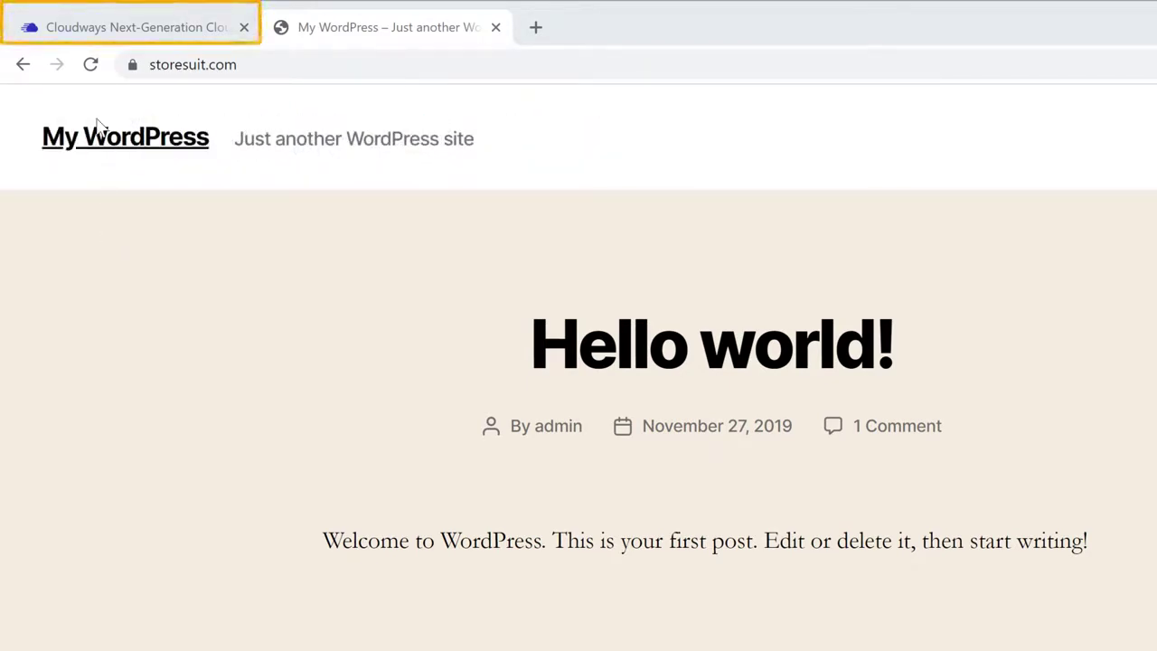
{"action": "left_click", "coordinate": [94, 30]}
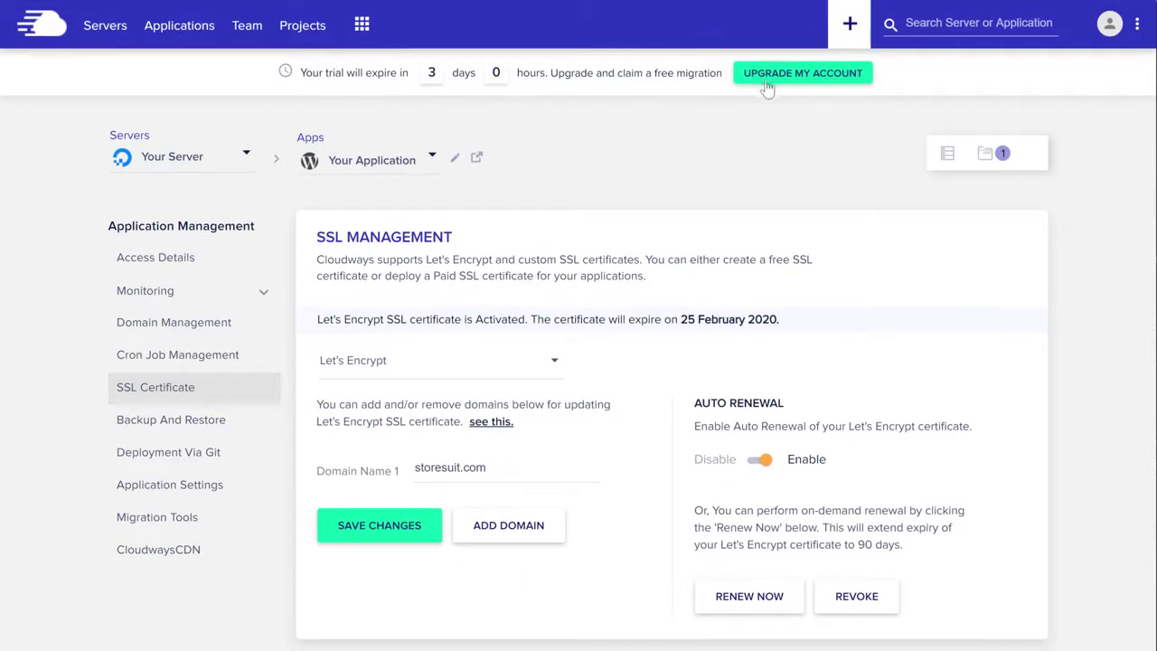
Step: Upgrade the trial account by authorizing the card and billing details, then dismiss the thank-you screen
{"action": "left_click", "coordinate": [770, 88]}
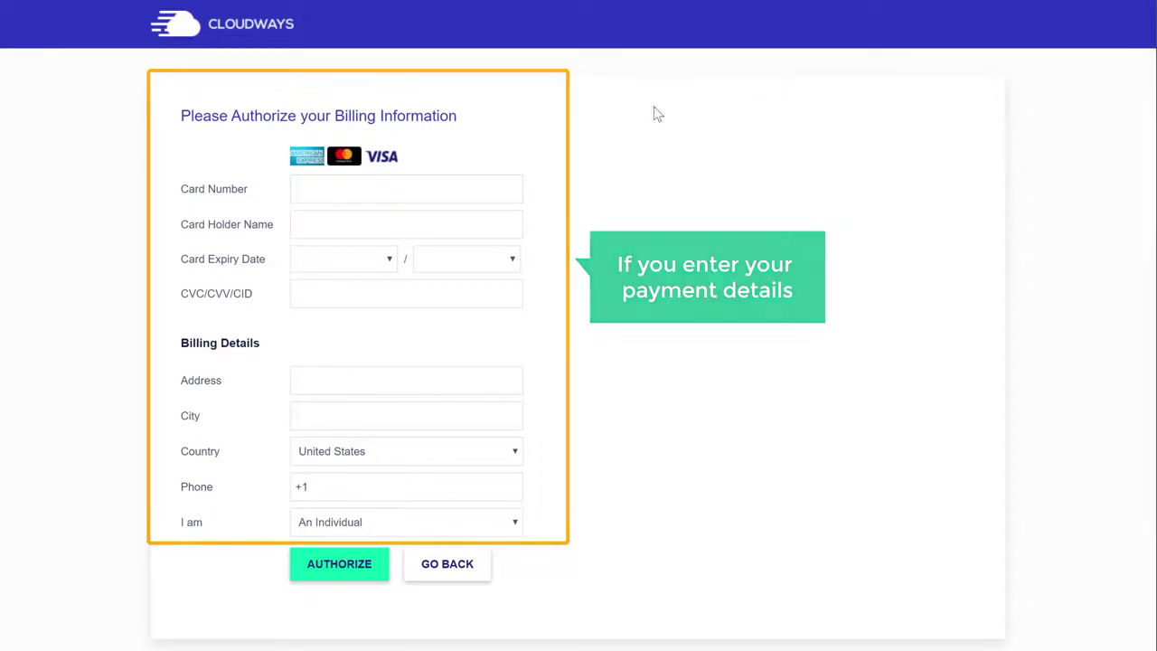
{"action": "left_click", "coordinate": [434, 188]}
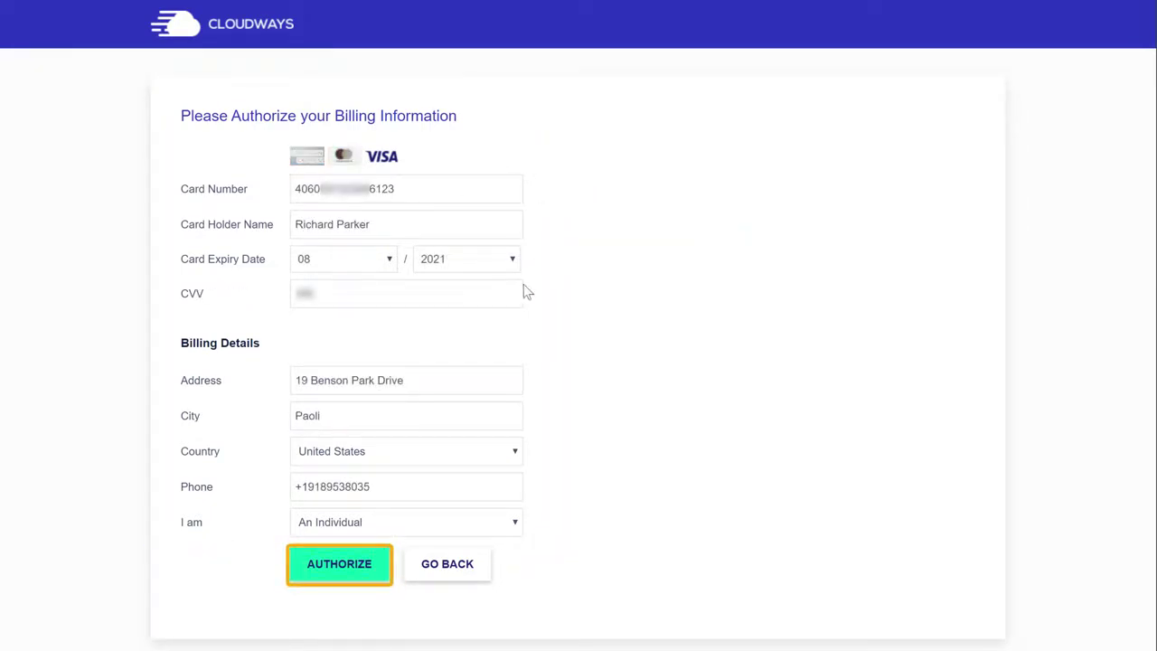
{"action": "left_click", "coordinate": [337, 575]}
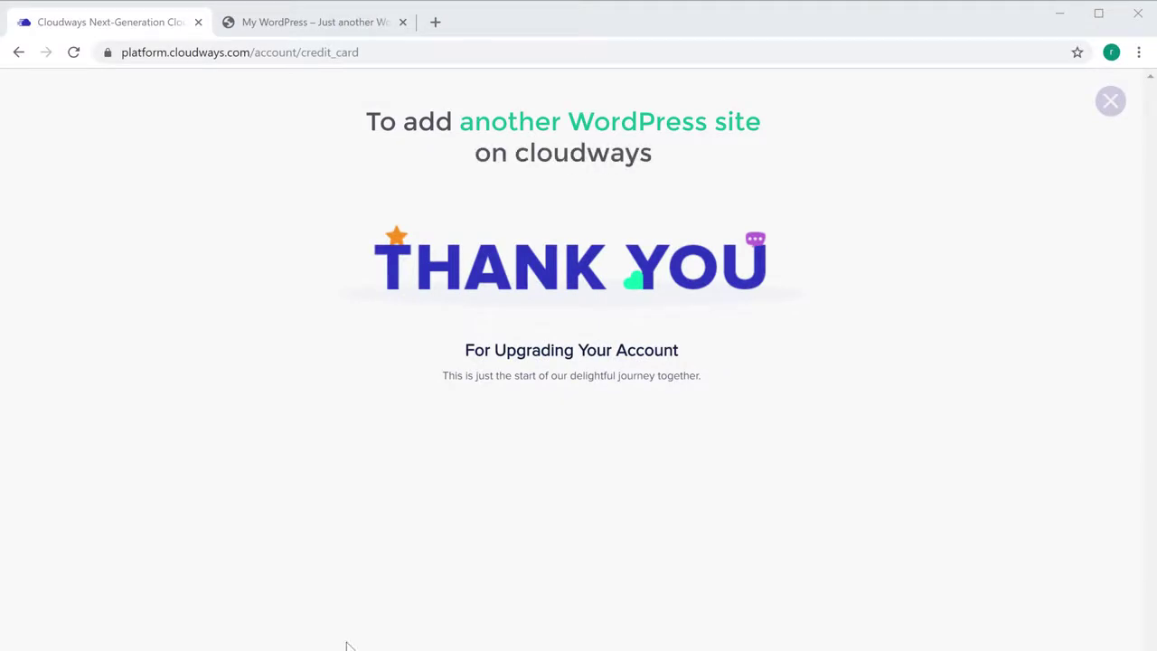
{"action": "left_click", "coordinate": [1110, 104]}
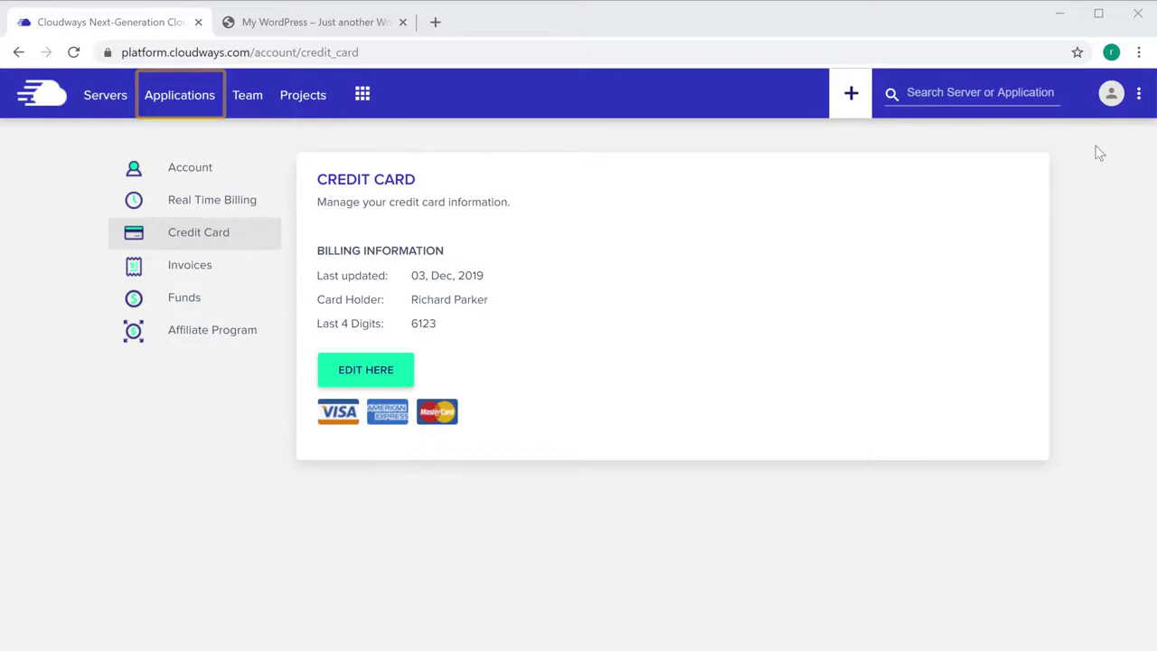
Step: Add a WordPress Version 5.2.4 application called My Second Site on Your Server
{"action": "left_click", "coordinate": [181, 109]}
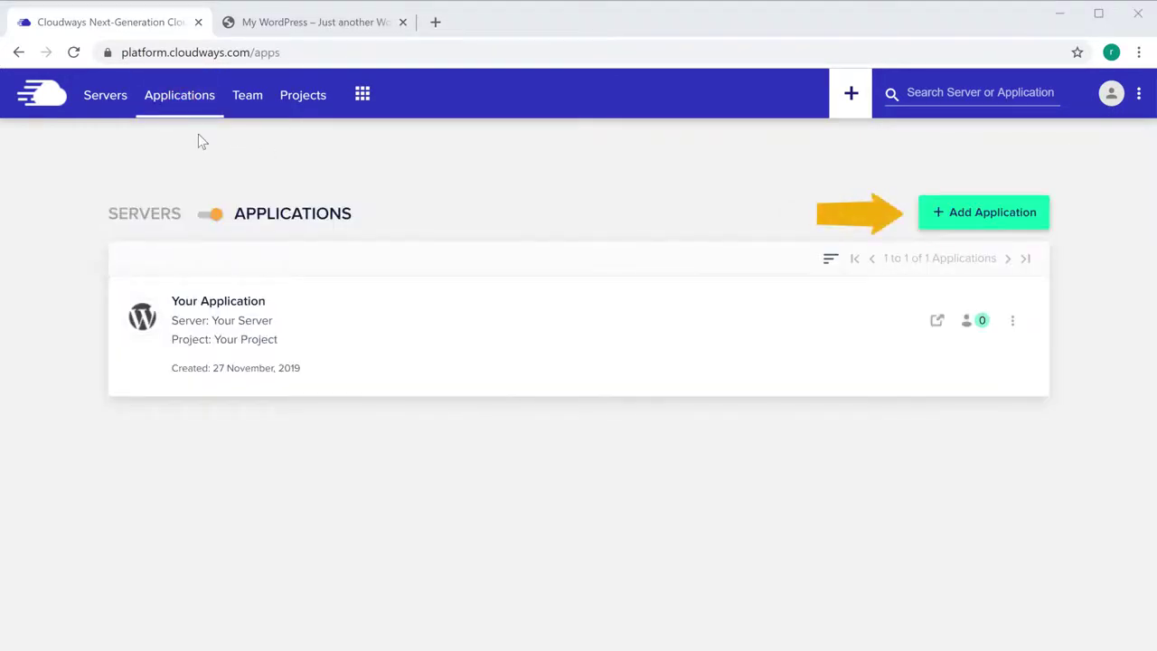
{"action": "left_click", "coordinate": [967, 217]}
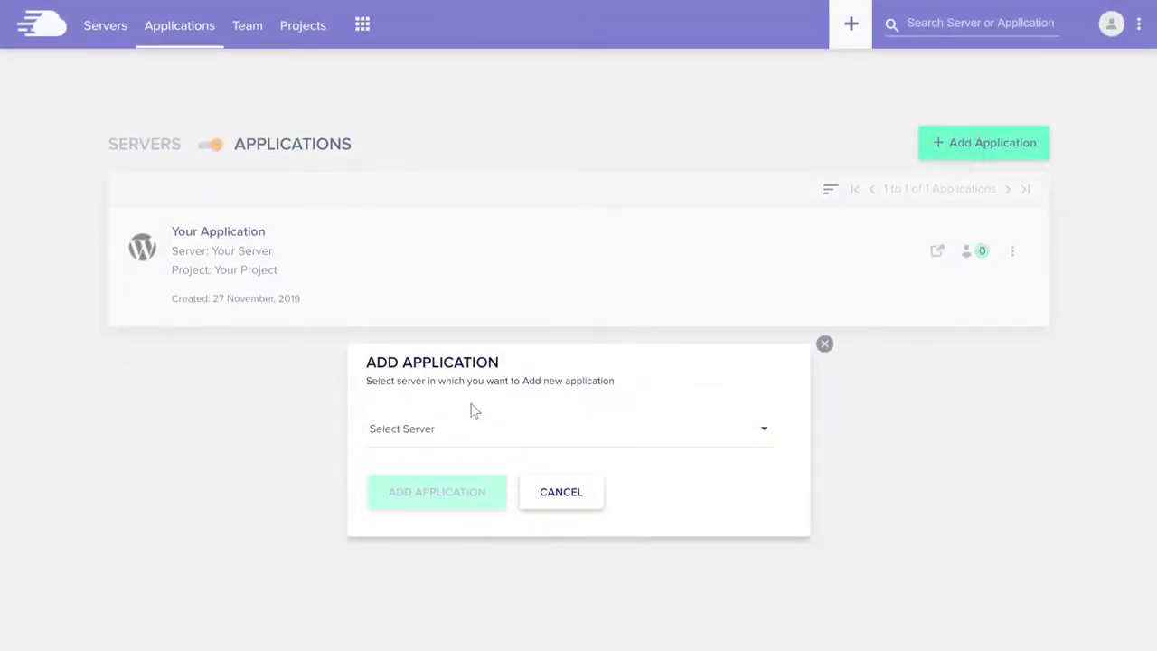
{"action": "left_click", "coordinate": [423, 443]}
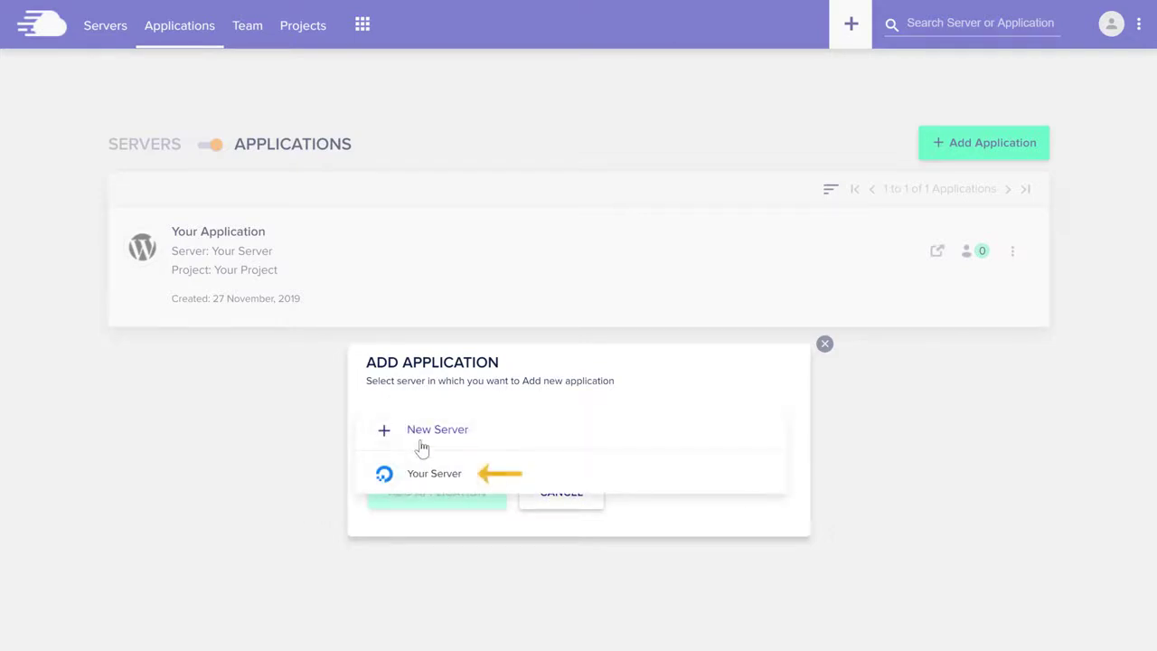
{"action": "left_click", "coordinate": [420, 479]}
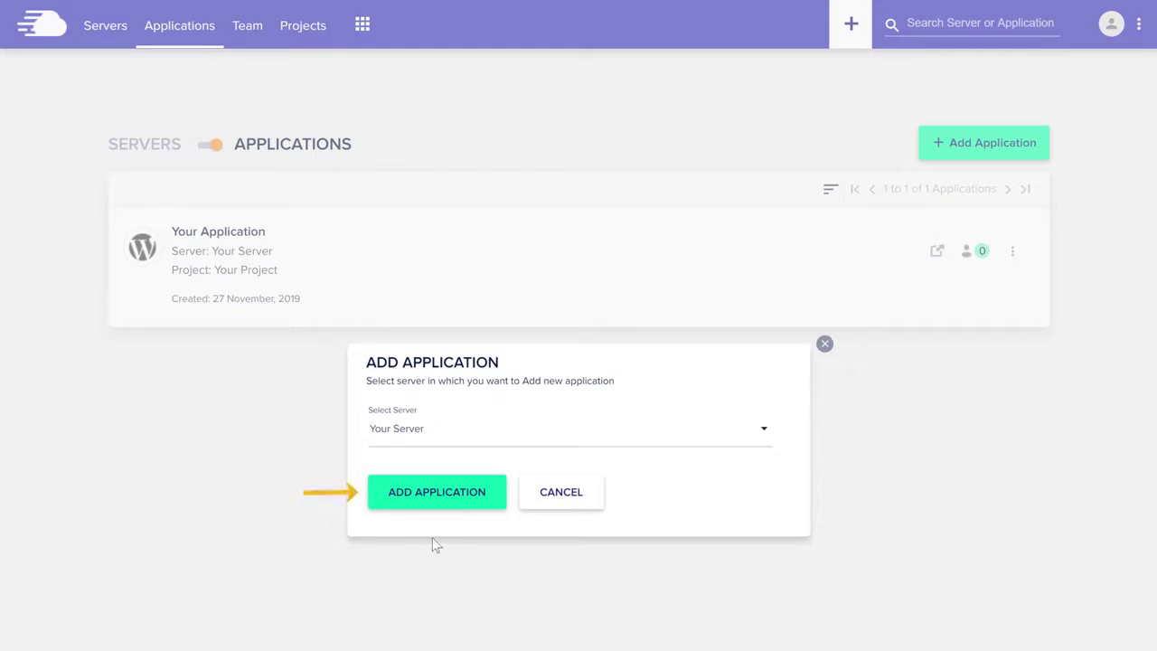
{"action": "left_click", "coordinate": [434, 502]}
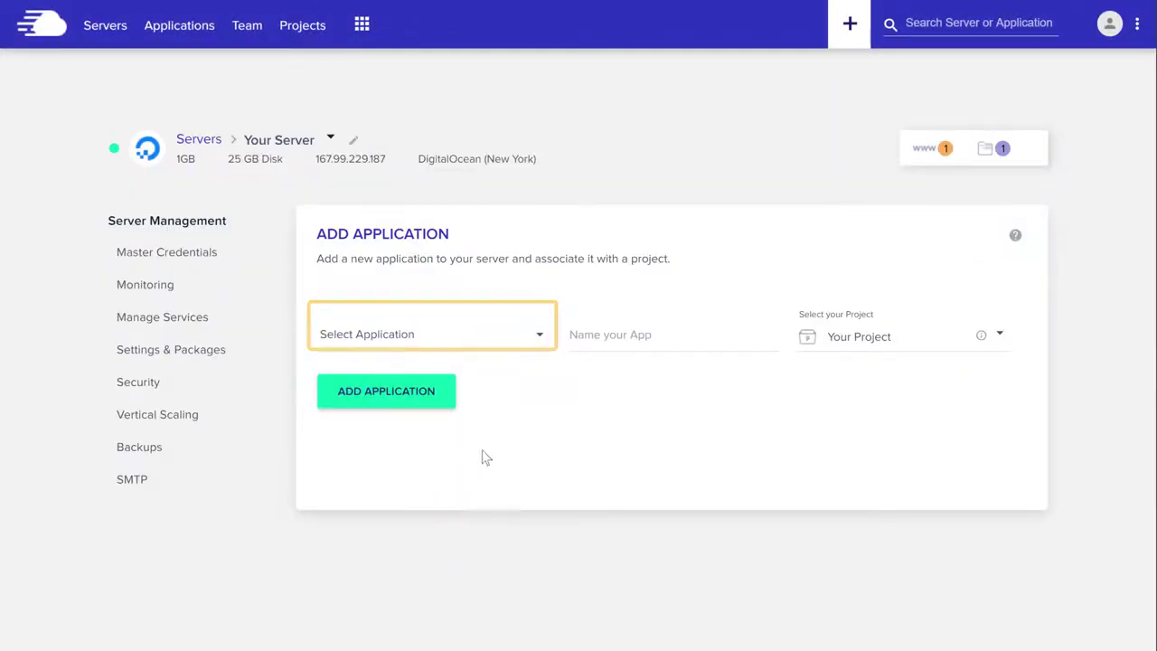
{"action": "left_click", "coordinate": [538, 343]}
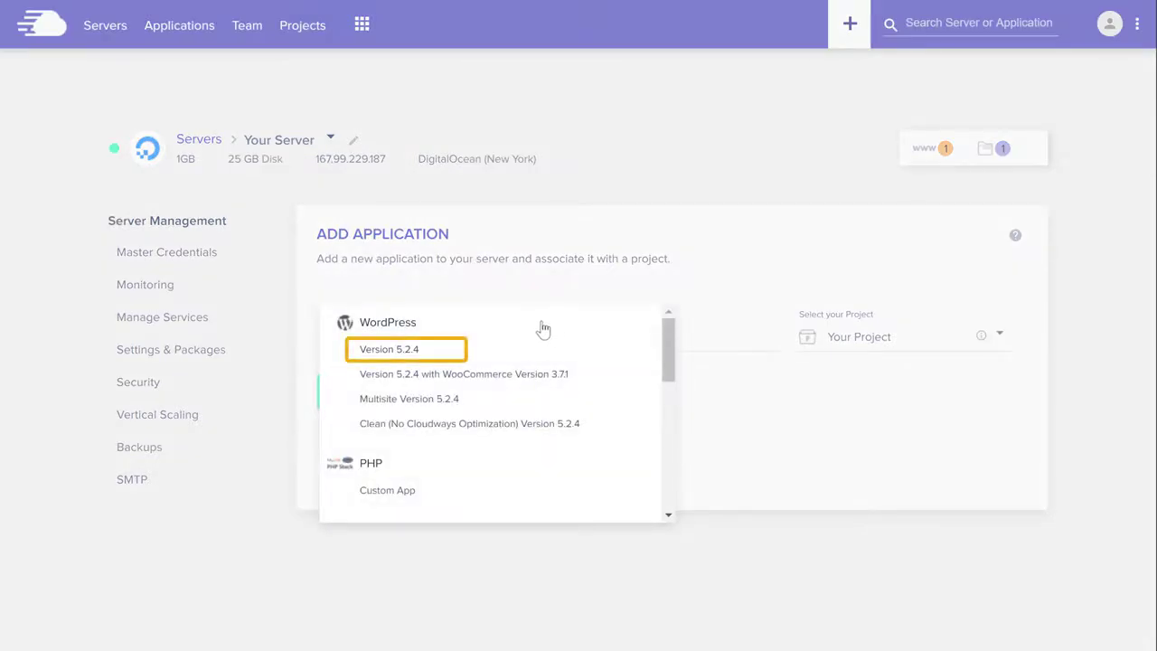
{"action": "left_click", "coordinate": [380, 358]}
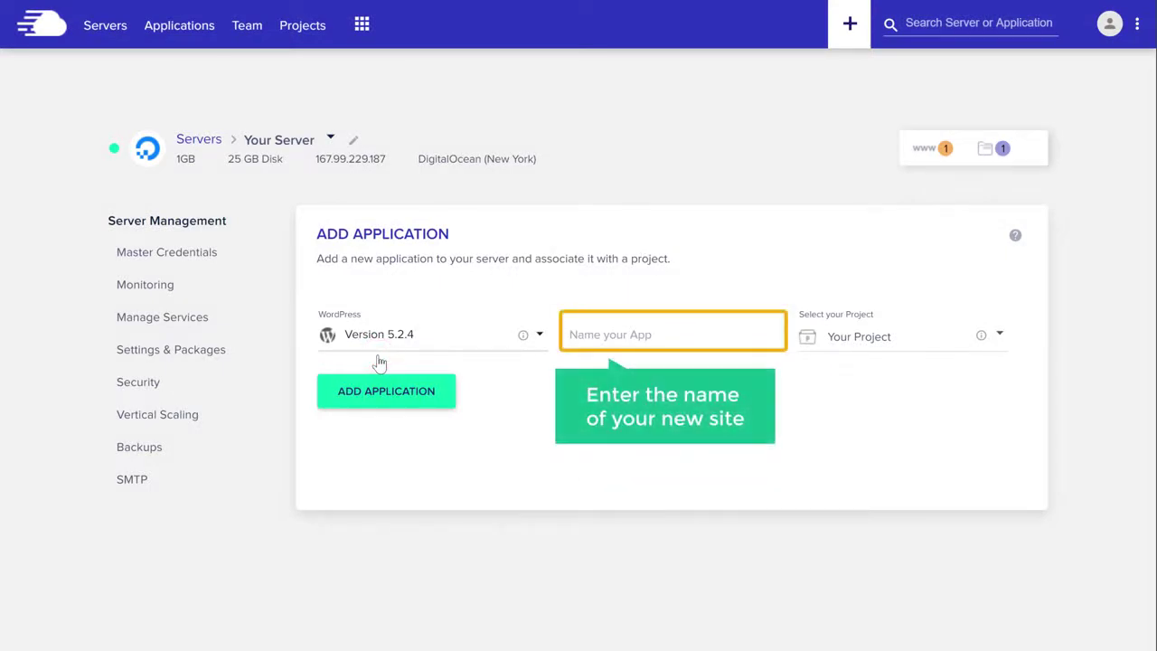
{"action": "left_click", "coordinate": [661, 336]}
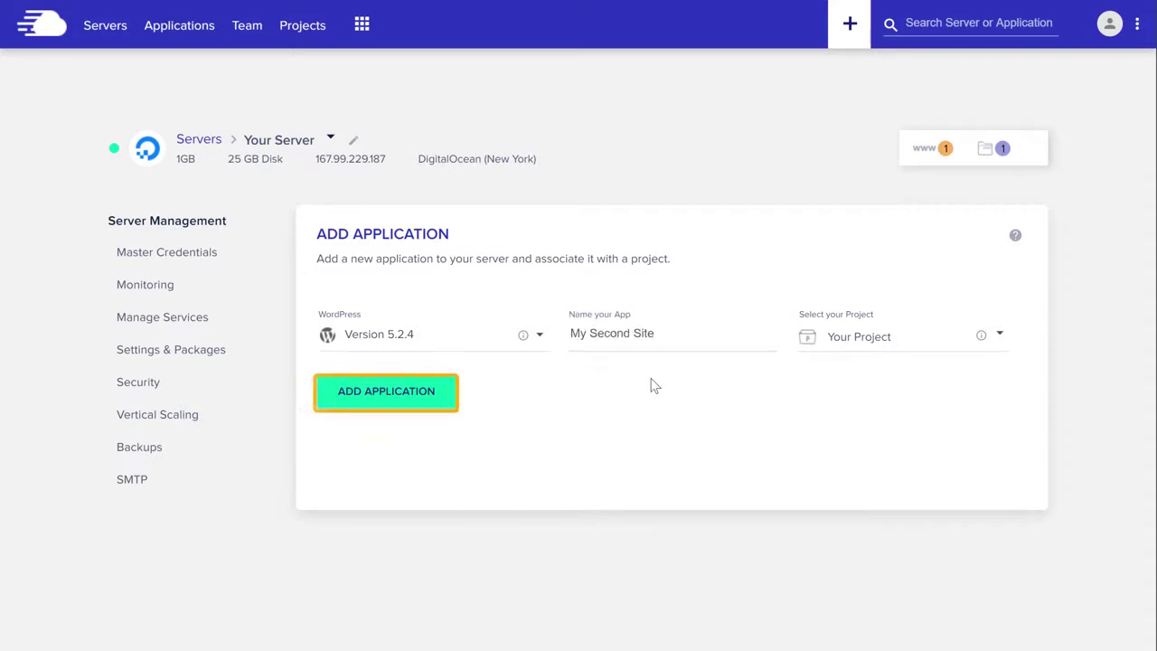
{"action": "left_click", "coordinate": [384, 404]}
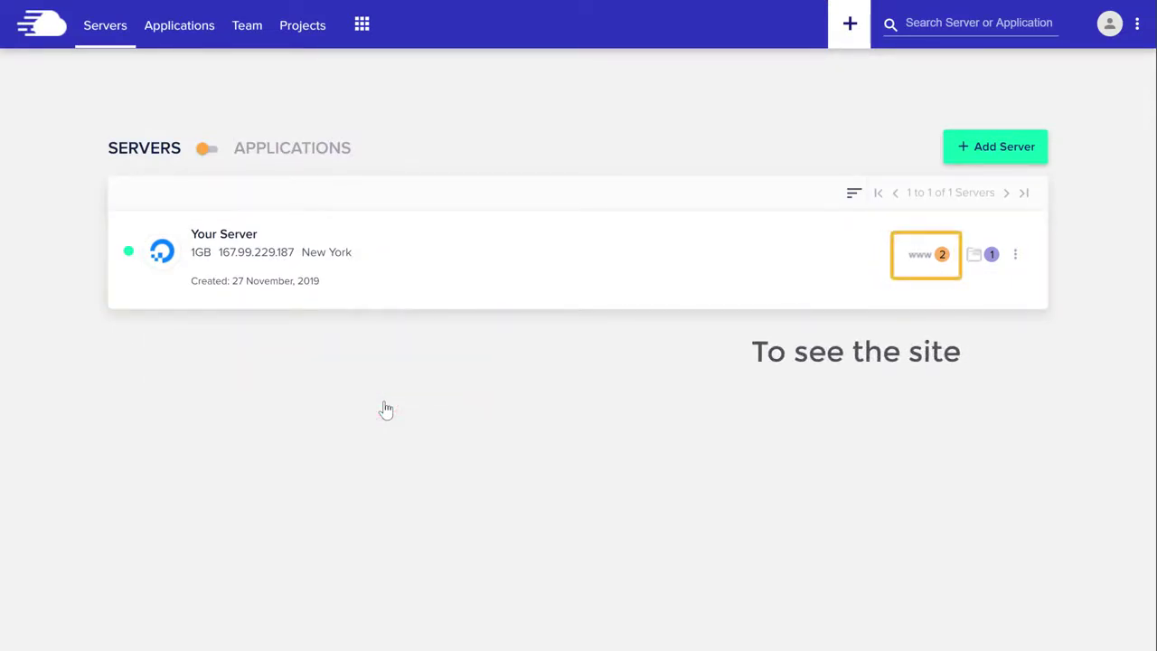
Step: Open My Second Site's Application URL from its server details in a new browser tab
{"action": "left_click", "coordinate": [941, 261]}
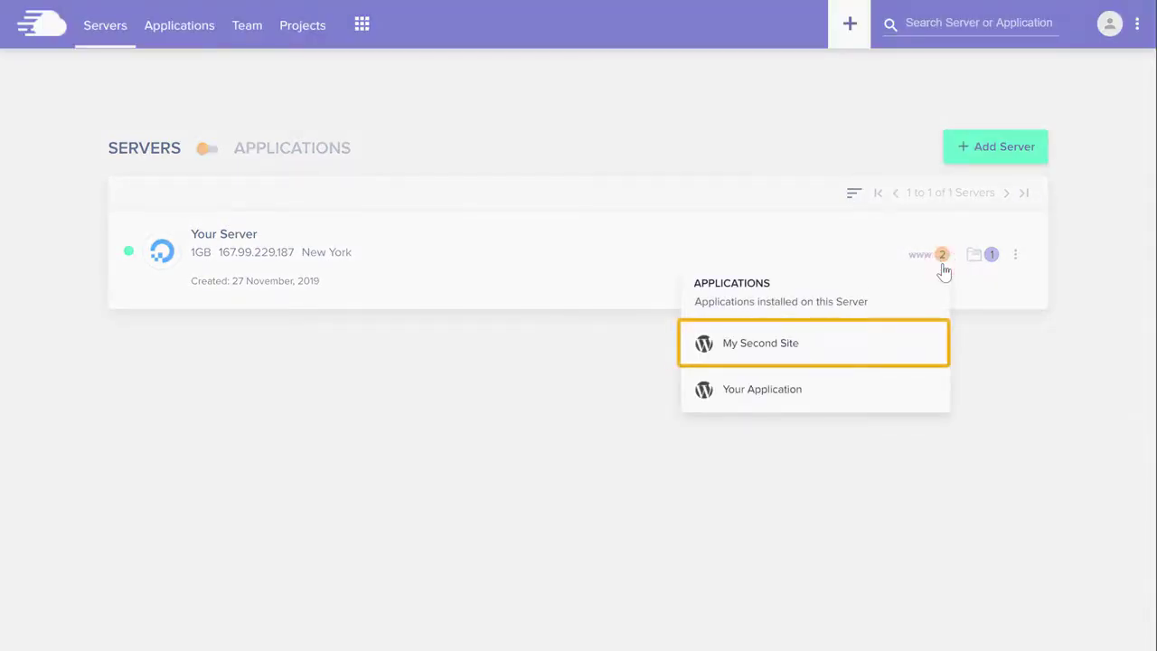
{"action": "left_click", "coordinate": [757, 353]}
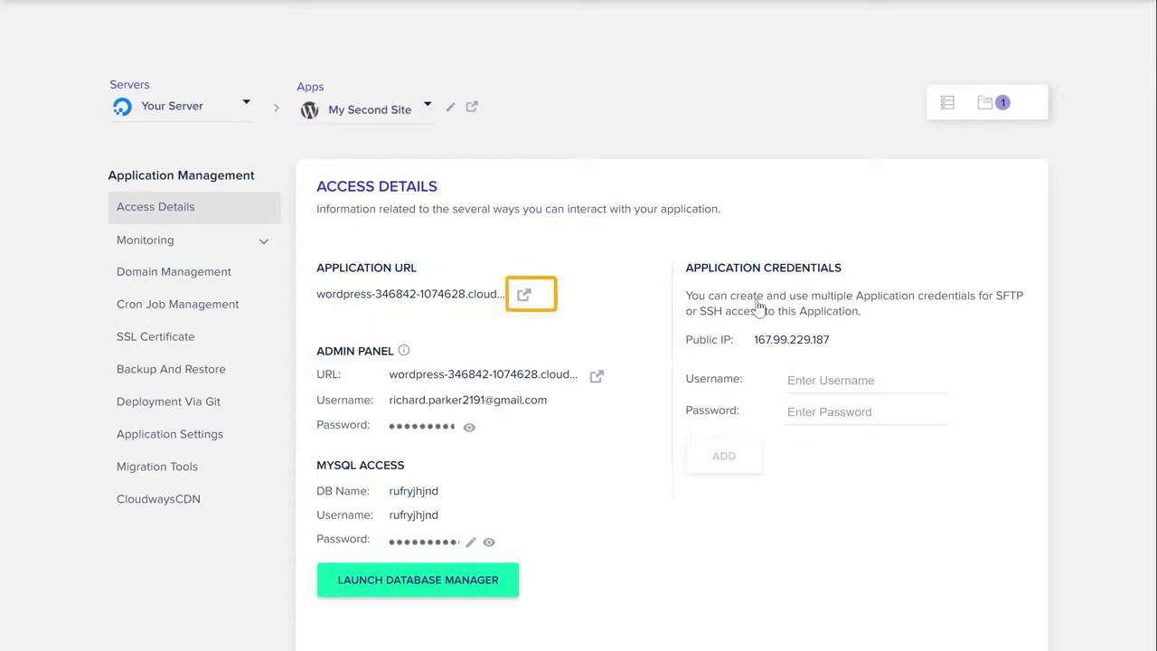
{"action": "left_click", "coordinate": [525, 301]}
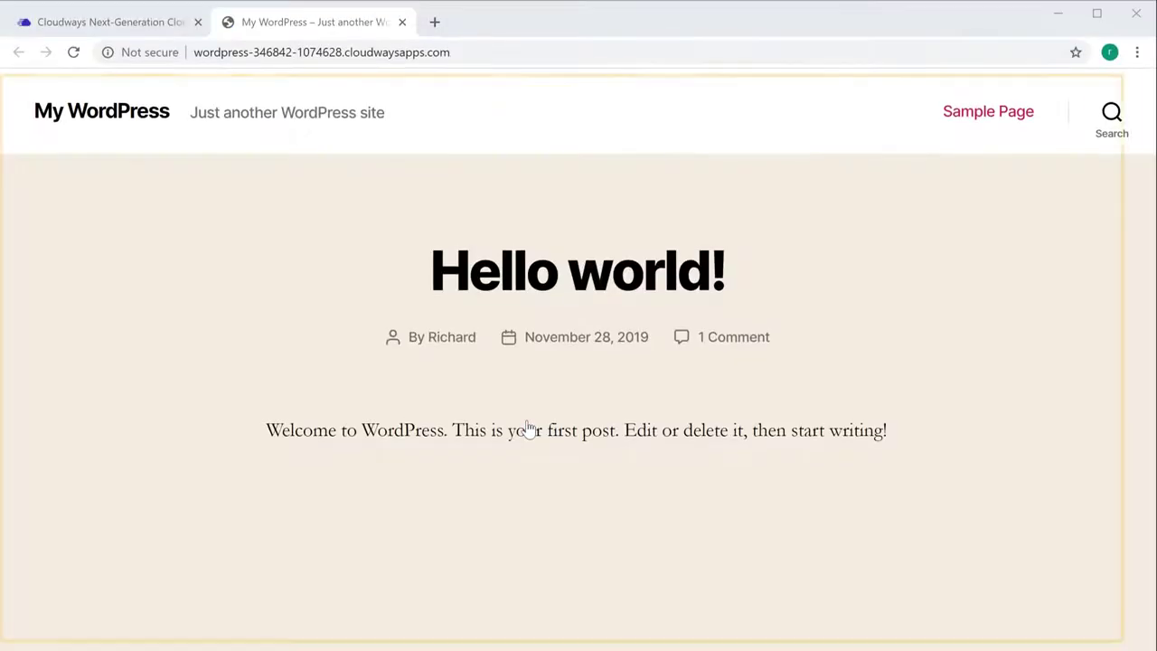